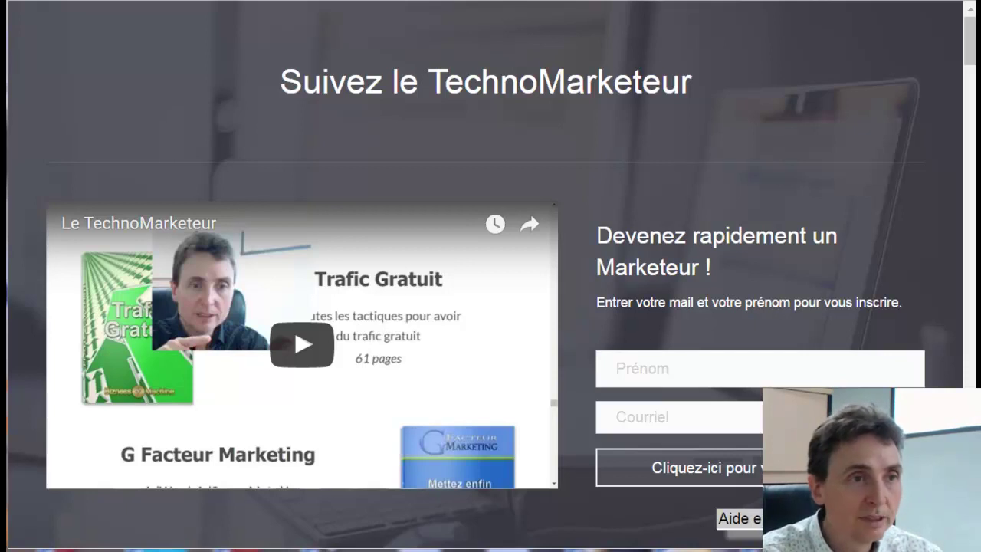
- Open technomarketeur.com/wp-admin and log in to the WordPress dashboard with the prefilled credentials
type("/")
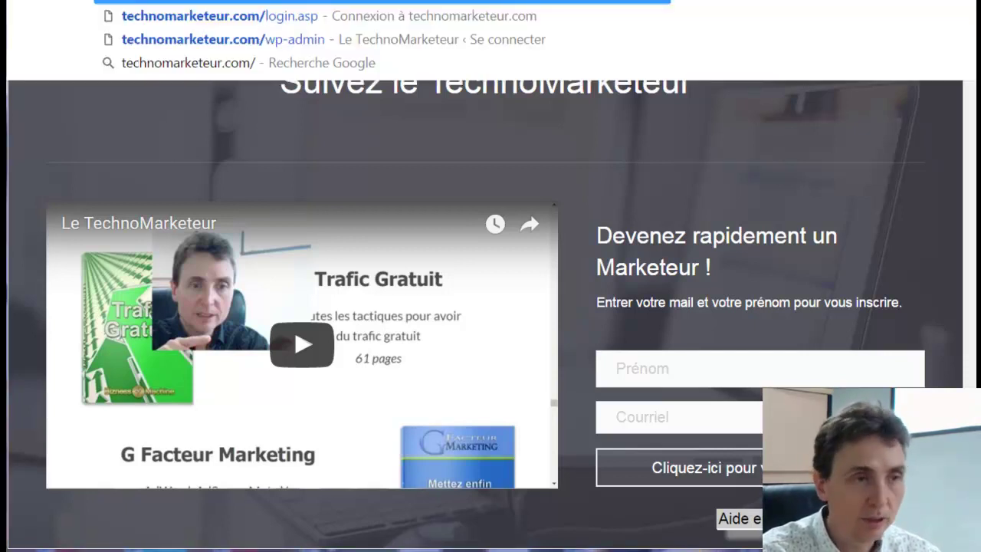
type("wp-admin")
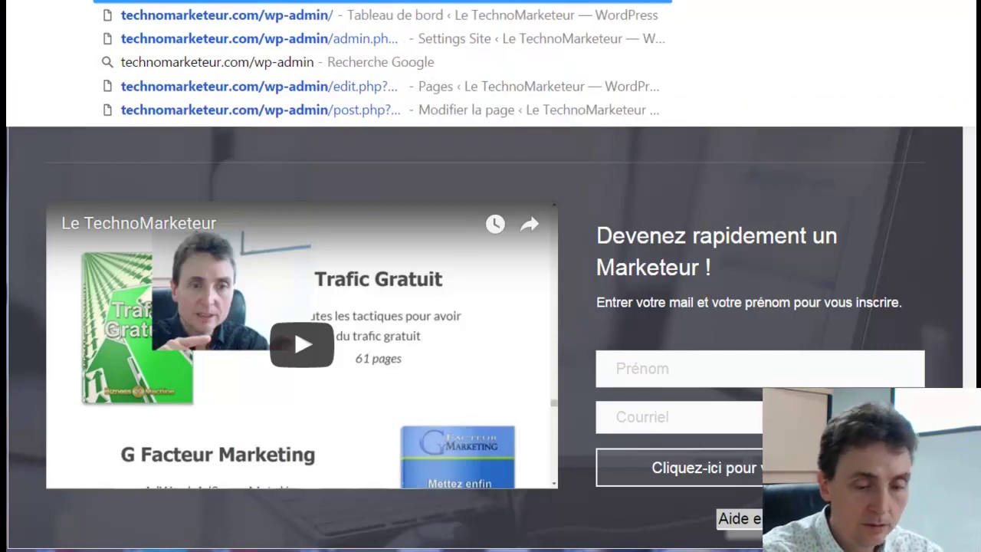
key("Return")
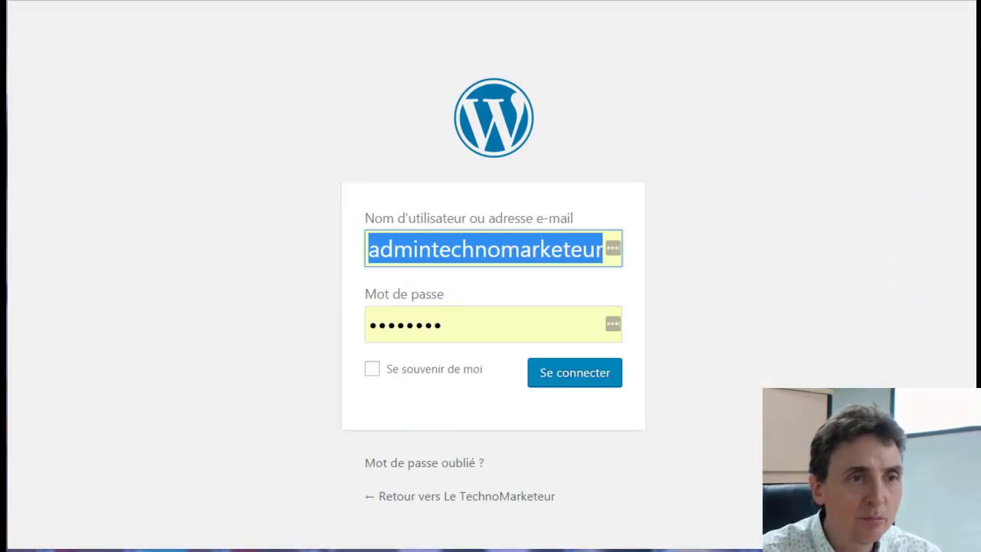
left_click(571, 374)
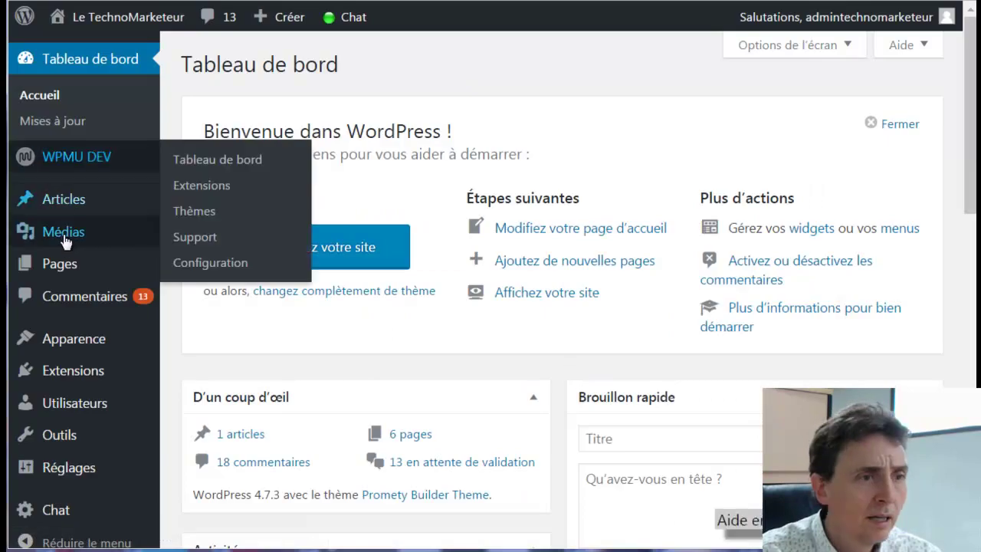
- Create a new WordPress page with the title "Promotion Pâques"
mouse_move(66, 263)
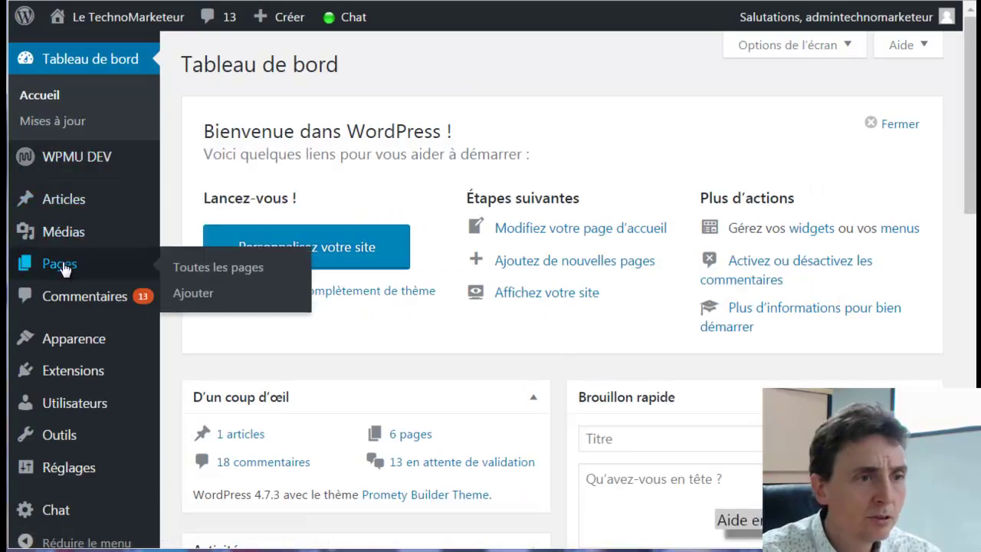
left_click(193, 293)
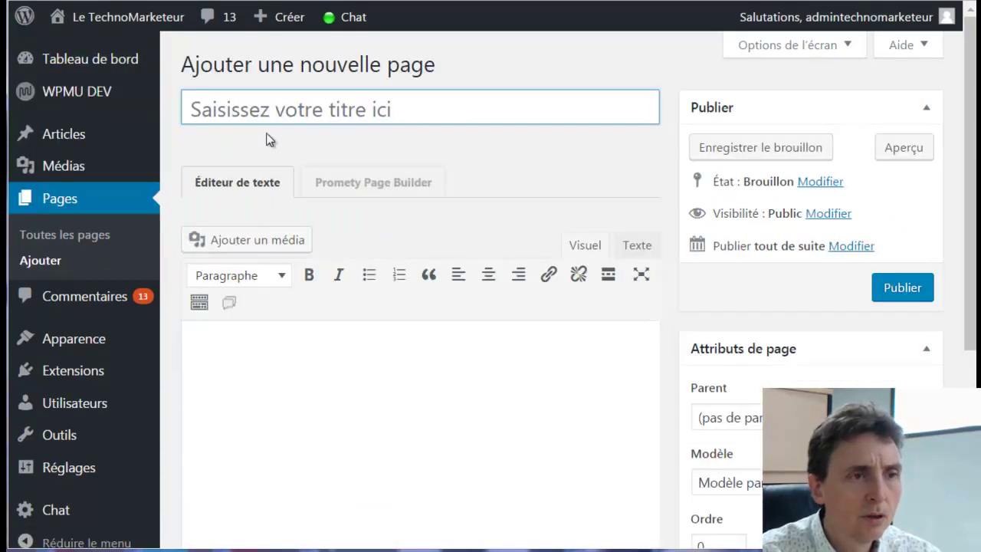
left_click(257, 112)
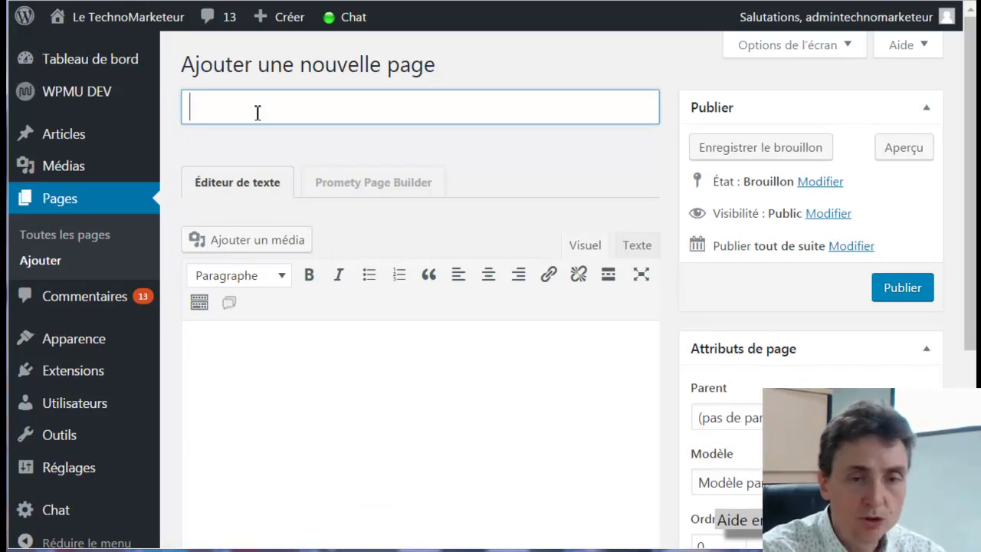
type("Promotion Pâques")
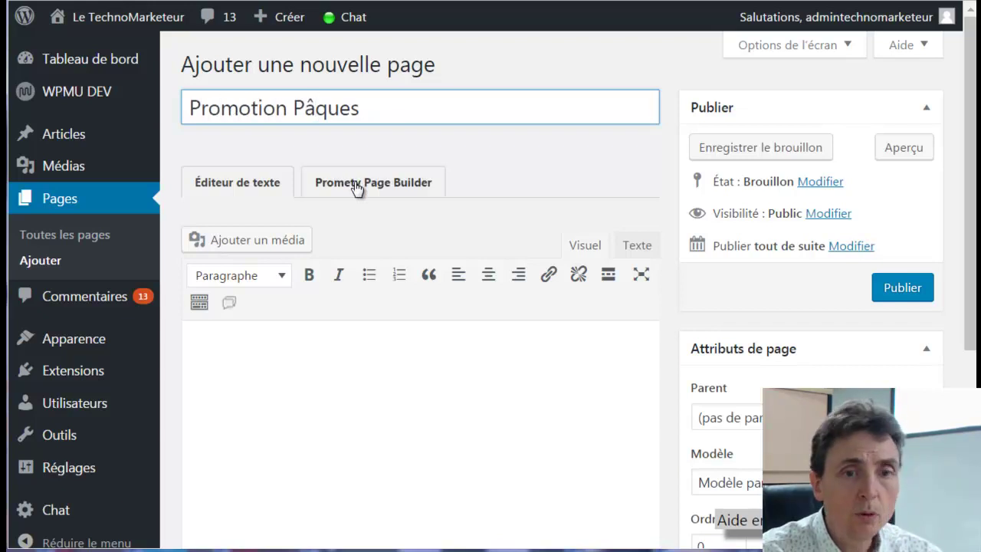
- Open the new page in Promety Page Builder and apply the red Pricing template with the coffee cup from the "Pages de contenu" templates
left_click(377, 185)
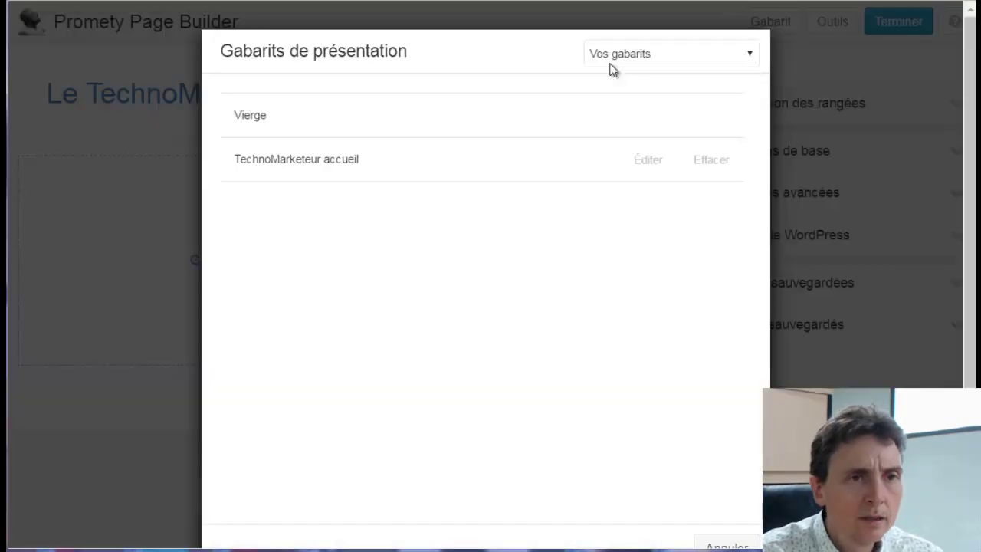
left_click(621, 57)
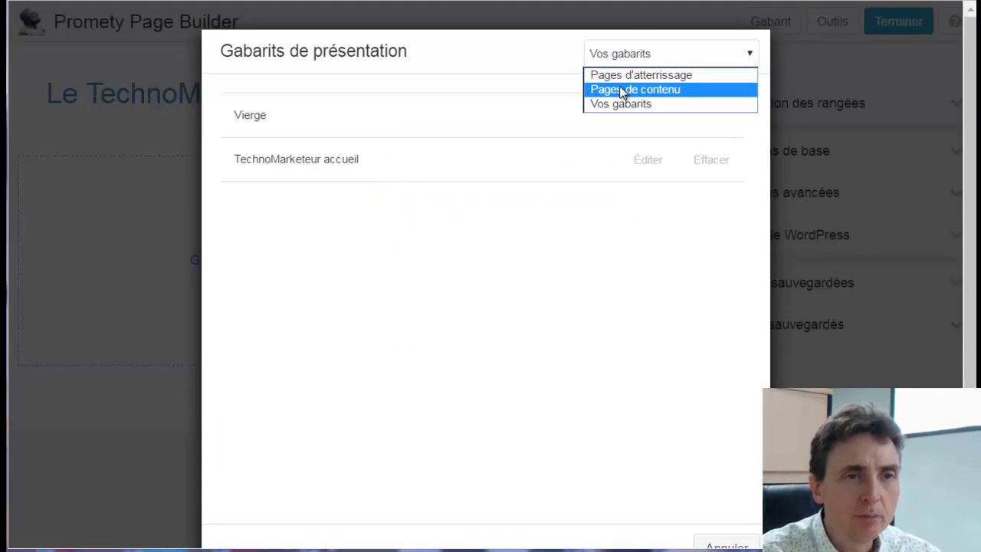
left_click(624, 90)
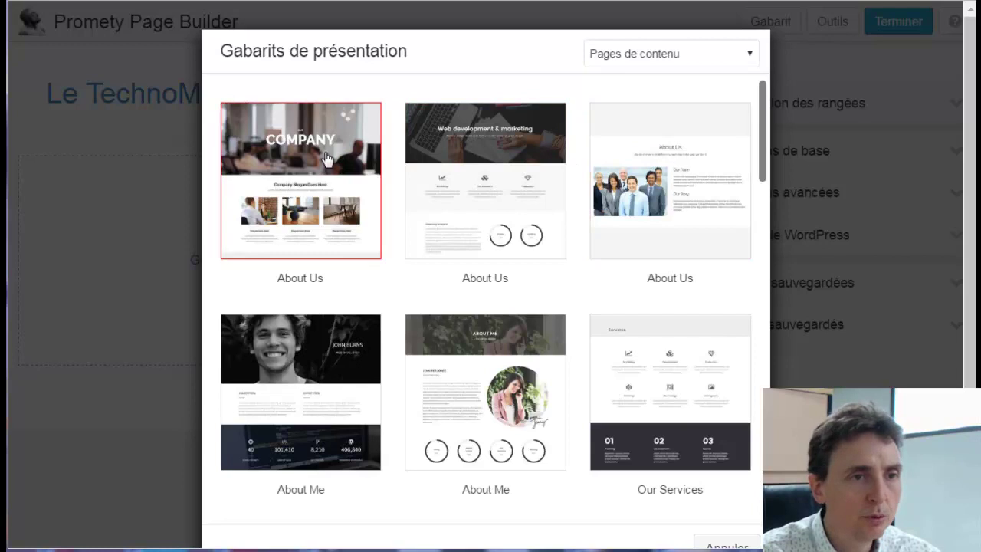
scroll(640, 216, "down", 2)
scroll(640, 217, "down", 3)
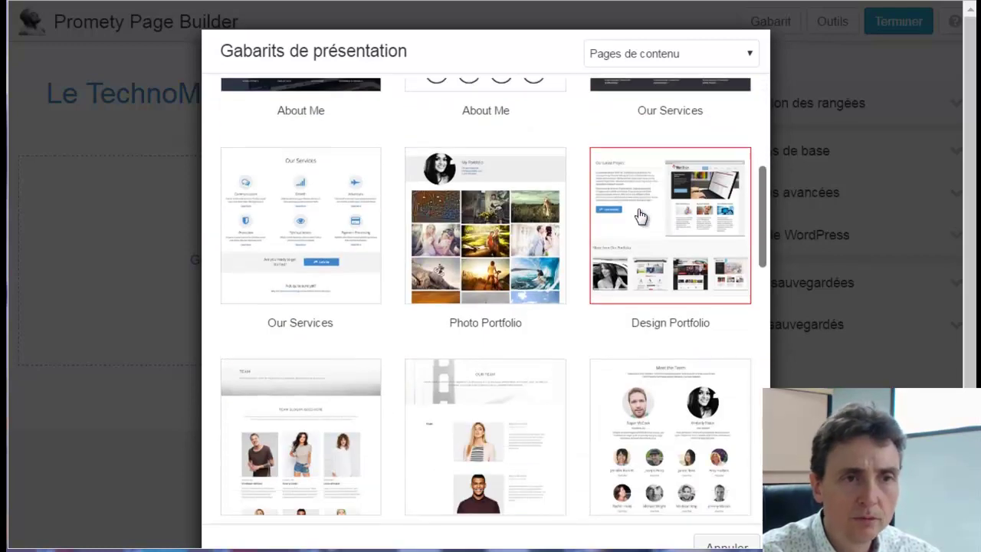
scroll(506, 217, "down", 4)
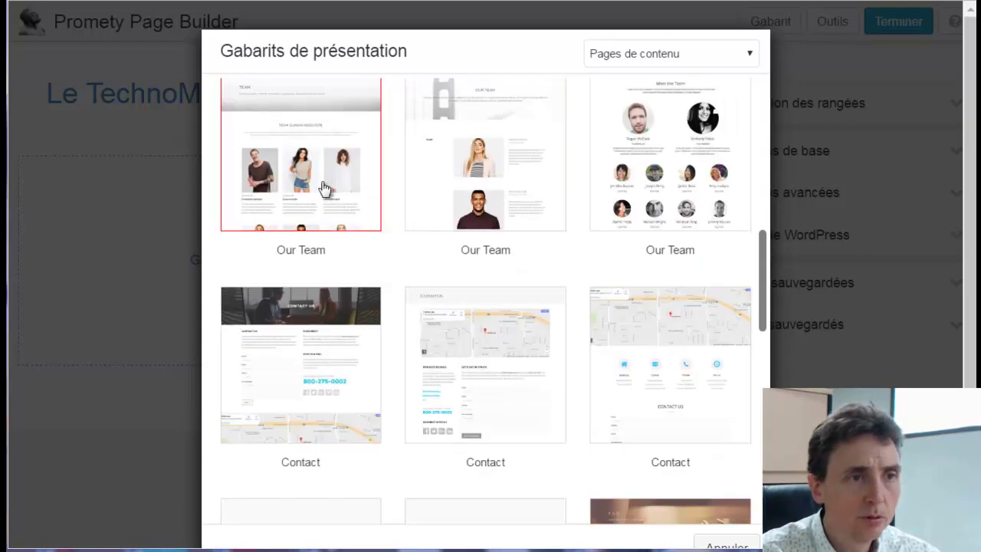
scroll(325, 188, "down", 3)
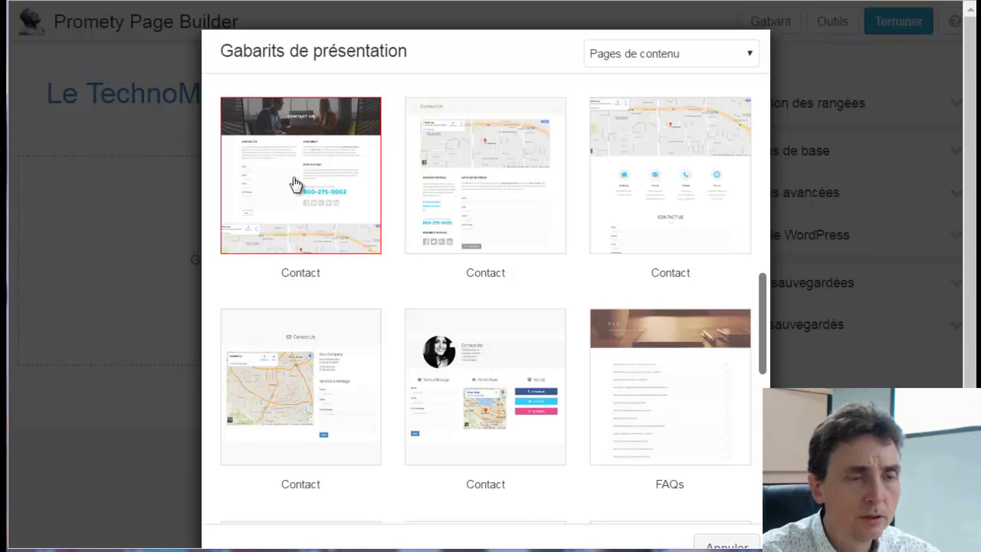
scroll(635, 199, "down", 3)
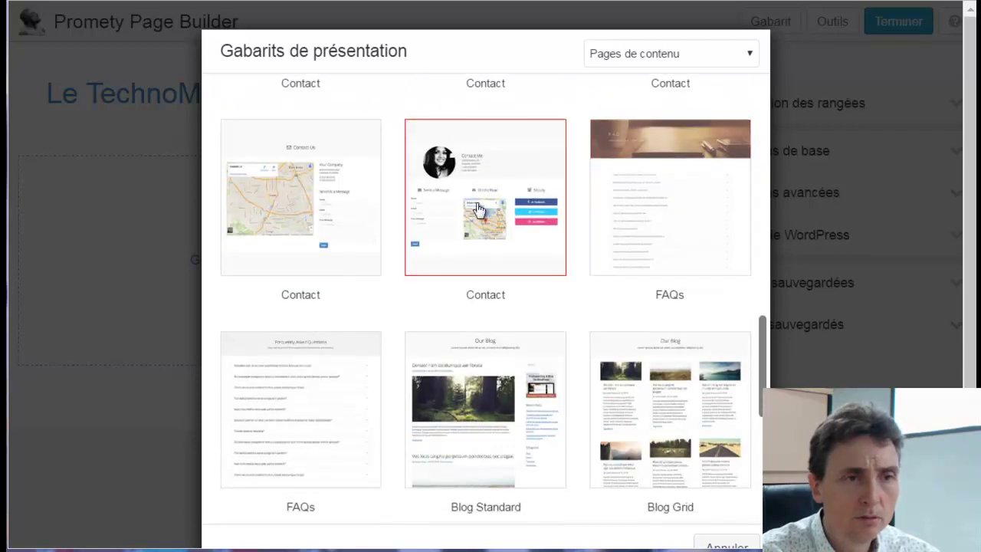
scroll(329, 215, "down", 3)
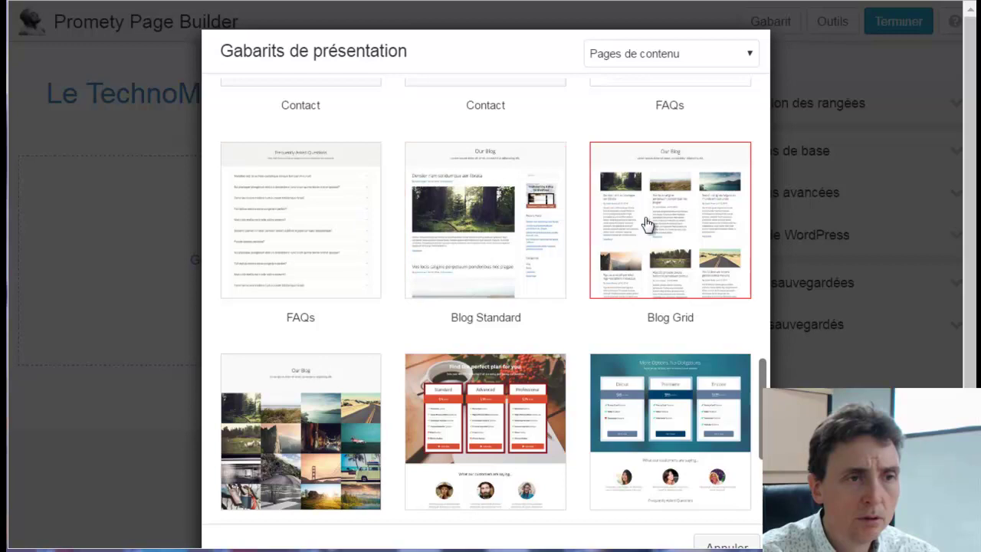
scroll(657, 228, "down", 3)
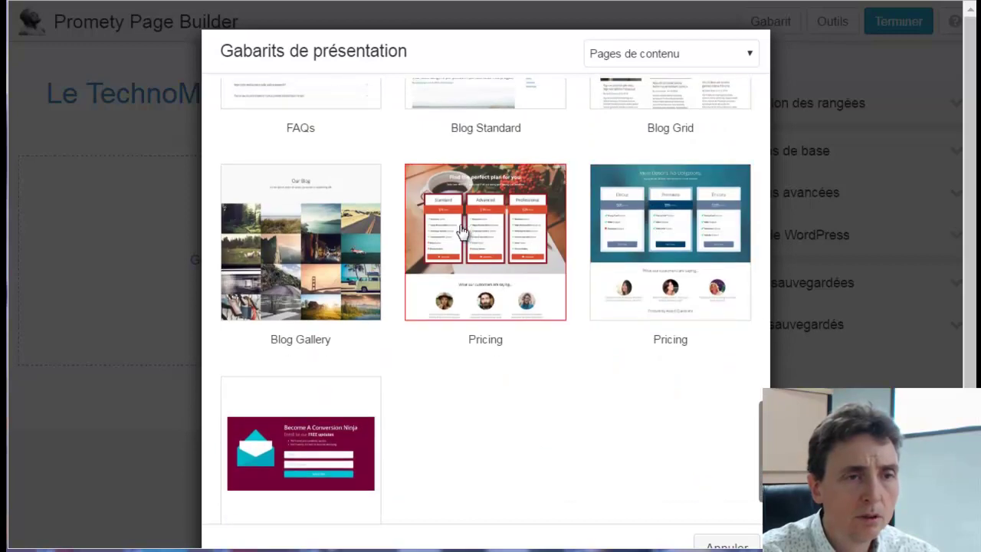
left_click(525, 233)
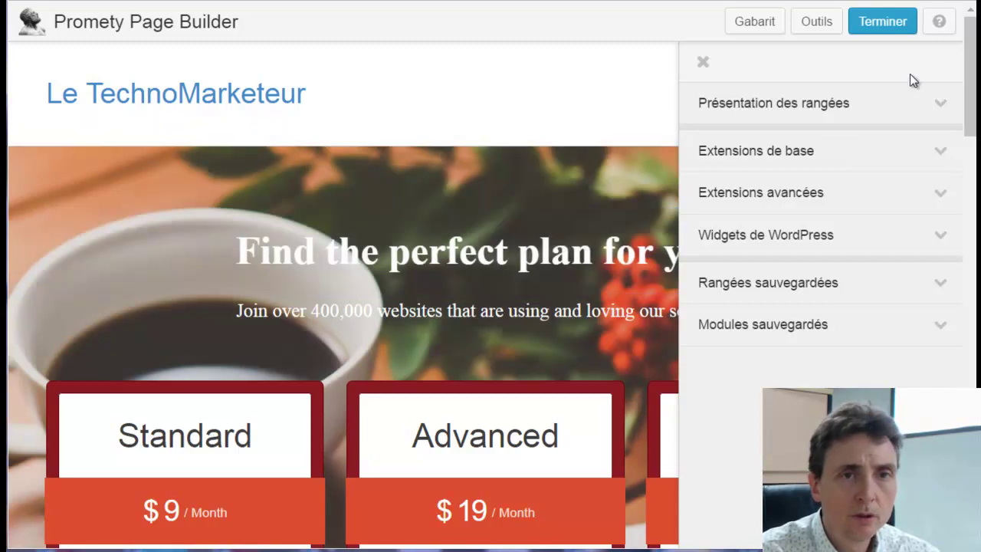
- Close the content panel, replace the main heading with "Profiter de notre promotion de pâques" and save it
left_click(702, 65)
scroll(671, 153, "down", 5)
scroll(668, 161, "down", 8)
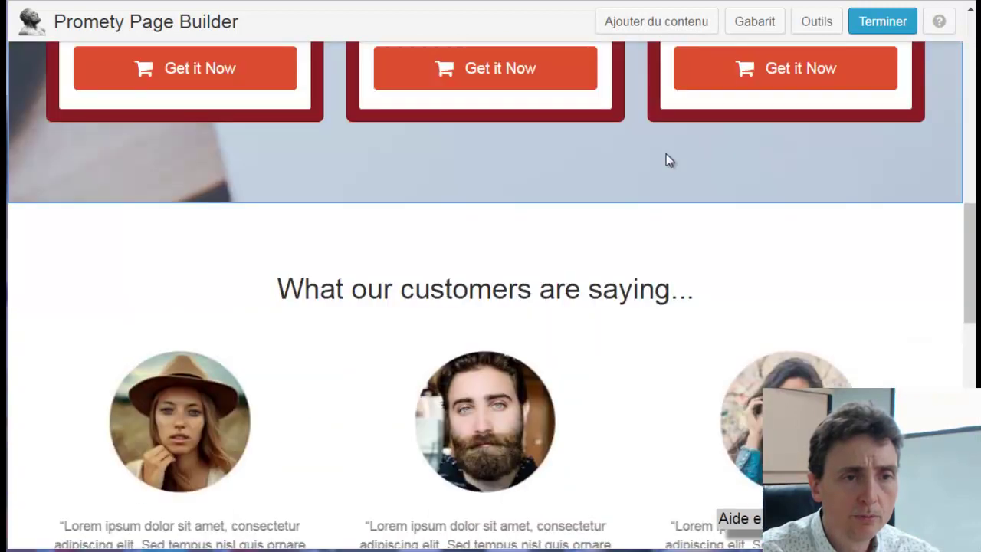
scroll(668, 161, "down", 8)
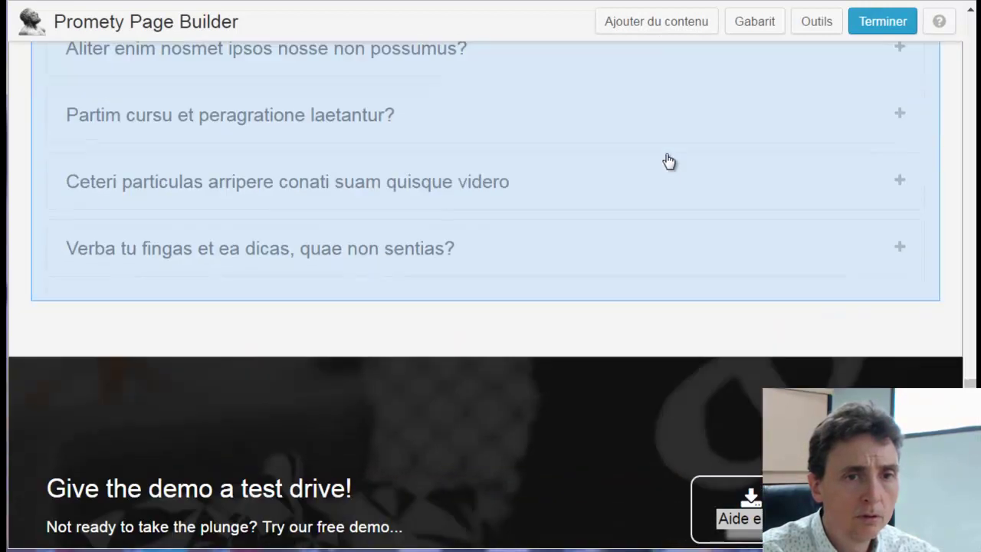
scroll(666, 154, "up", 20)
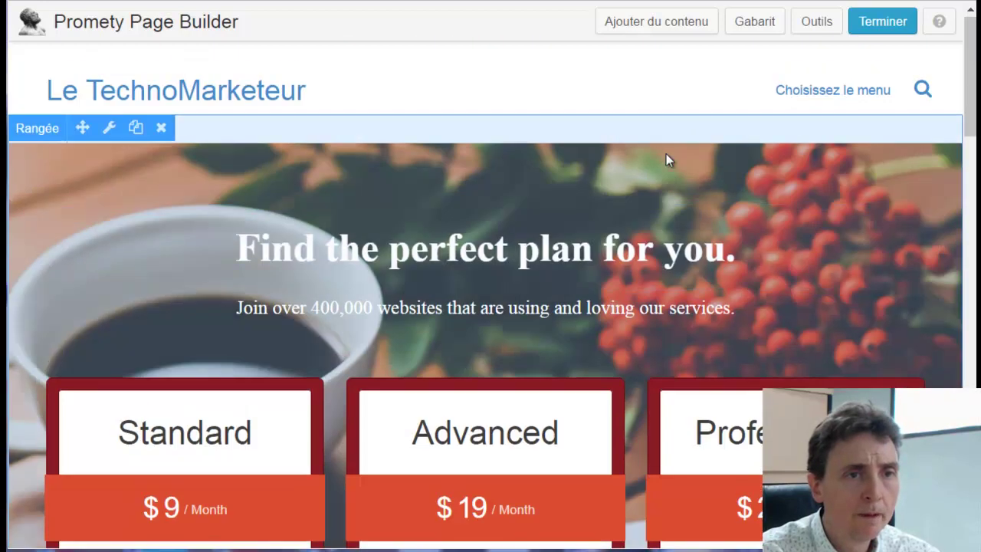
mouse_move(545, 238)
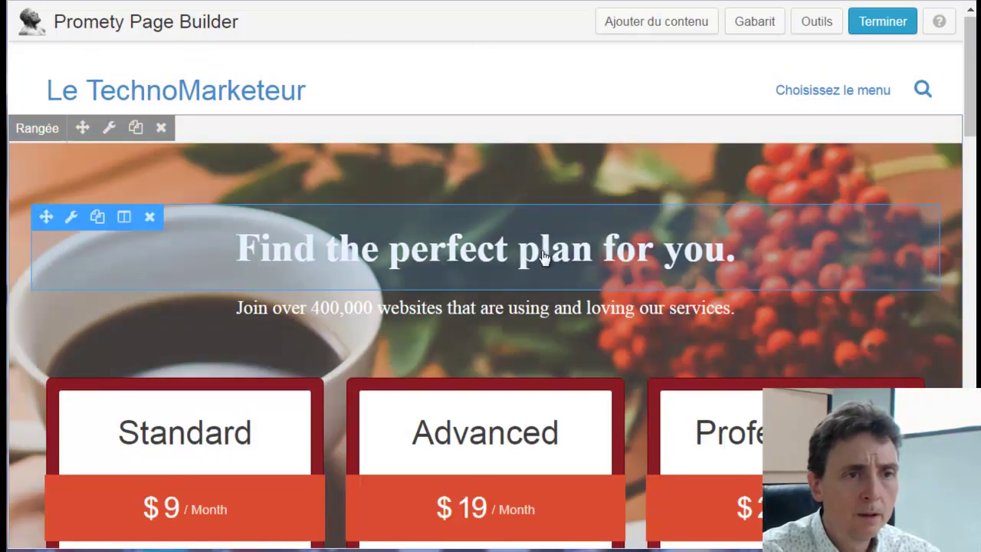
left_click(71, 218)
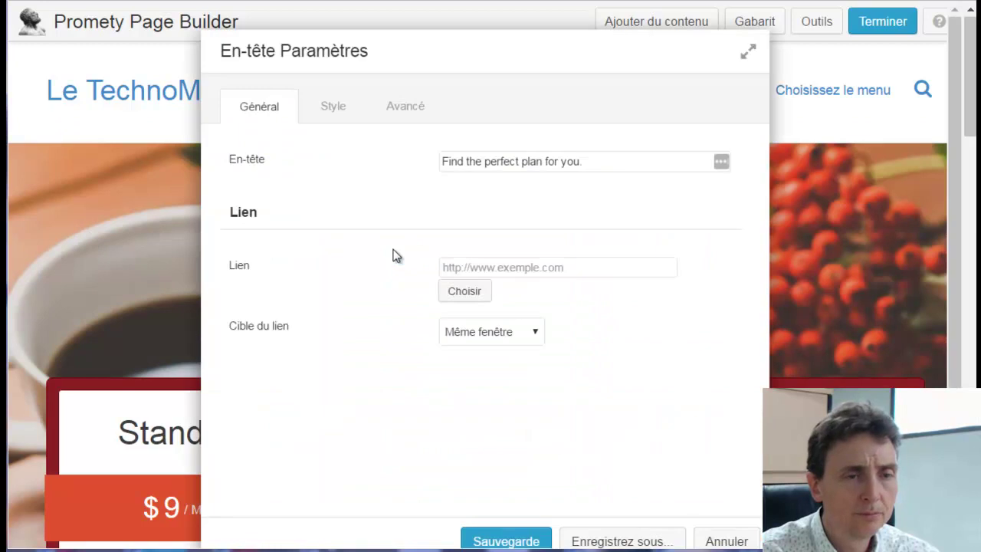
left_click(587, 161)
left_click_drag(587, 161, 439, 158)
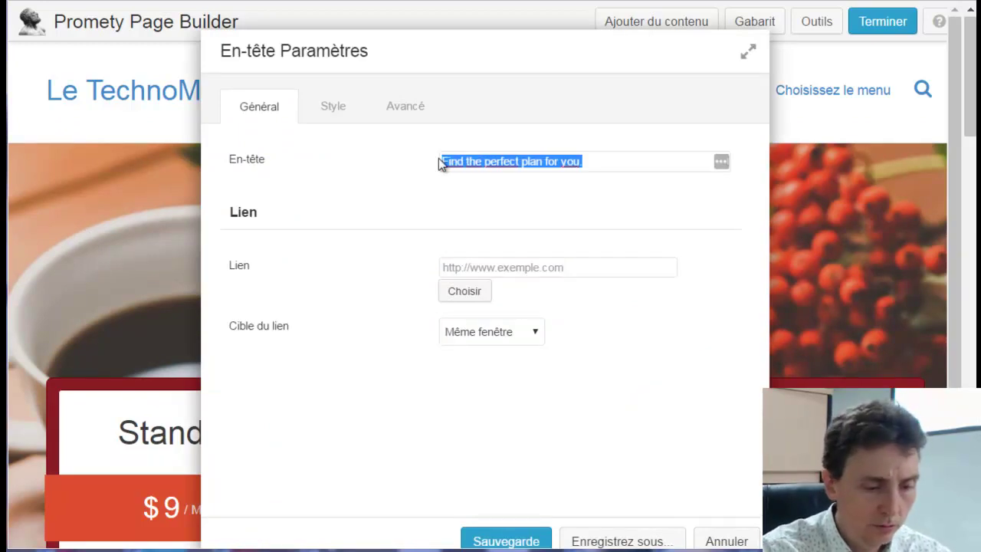
type("Profiter ")
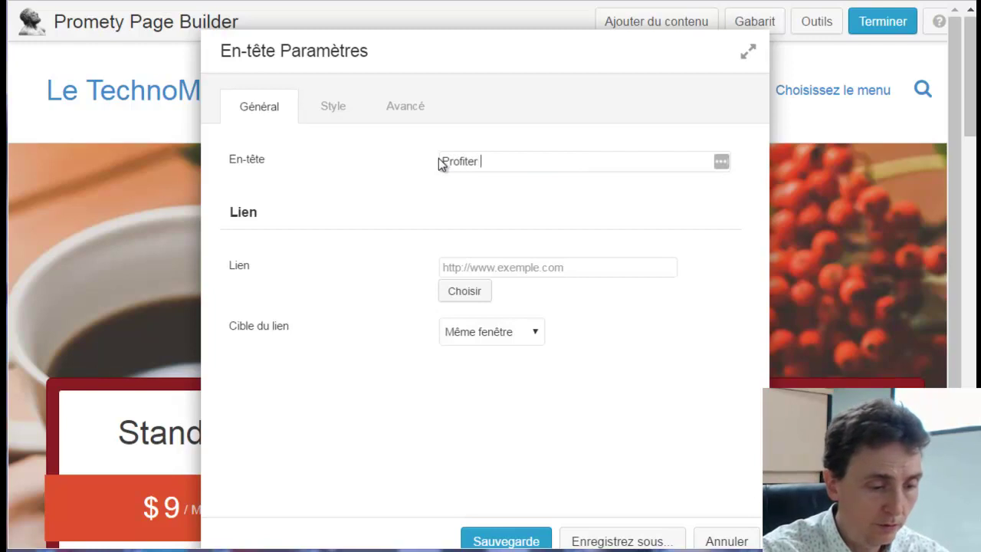
type("de notre promotion de pâques")
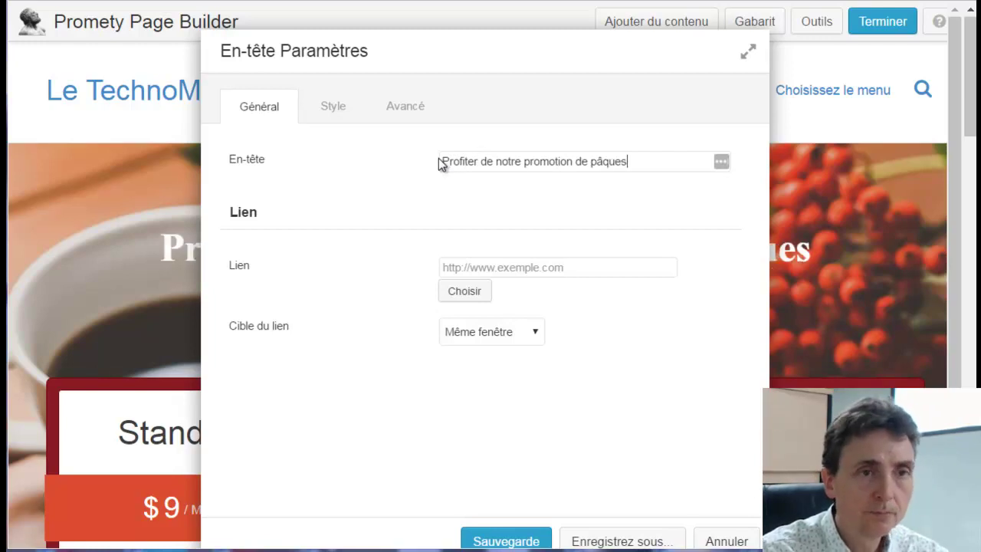
left_click(509, 540)
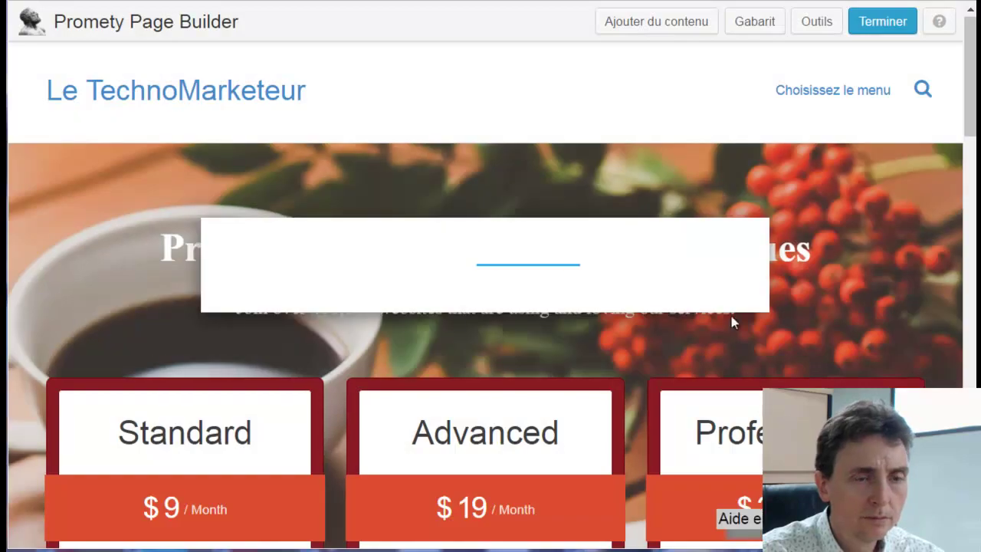
- Replace the subheading under the main heading with "Utilisez la puissance Promety" and save it
key("BackSpace")
type("Utiliser la puissanc")
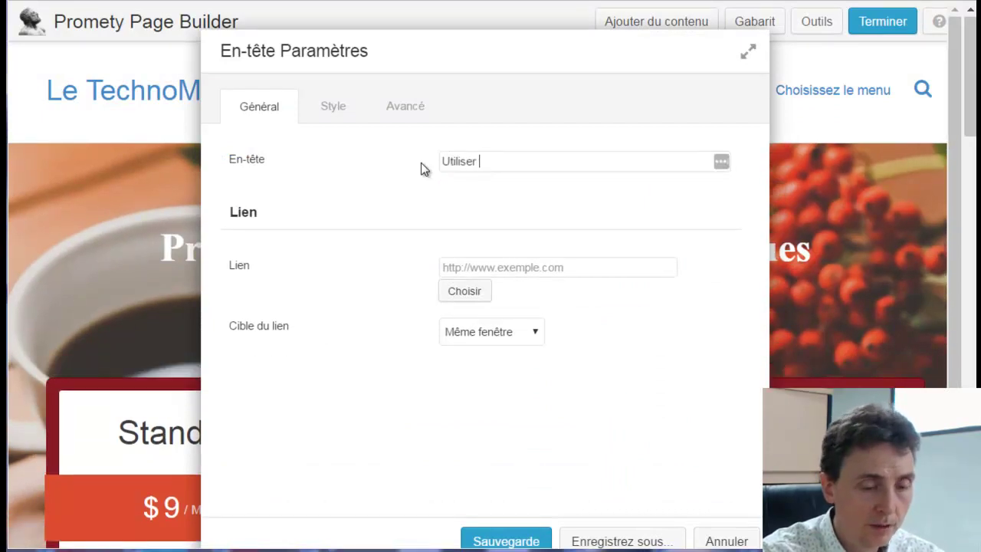
type("e Promety")
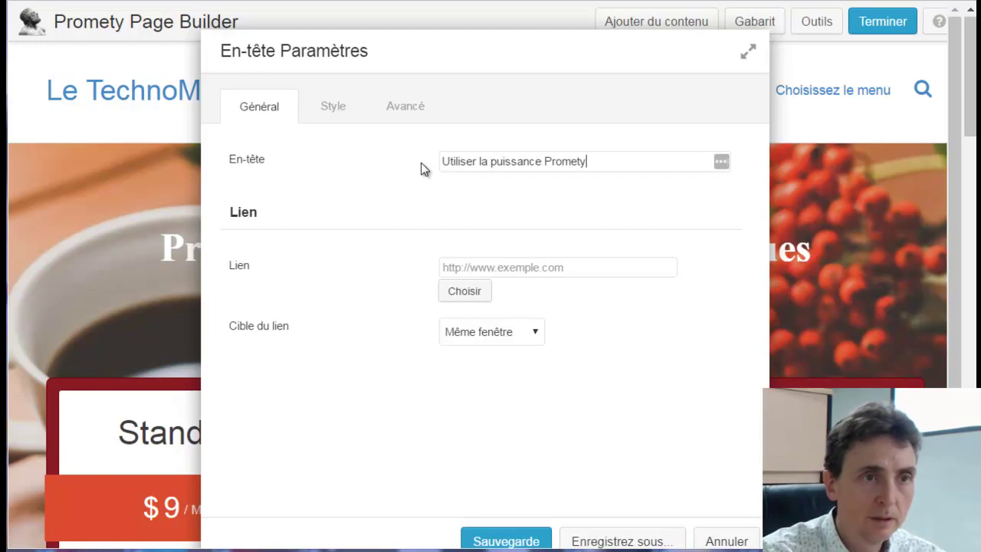
left_click(477, 162)
key("BackSpace")
type("z")
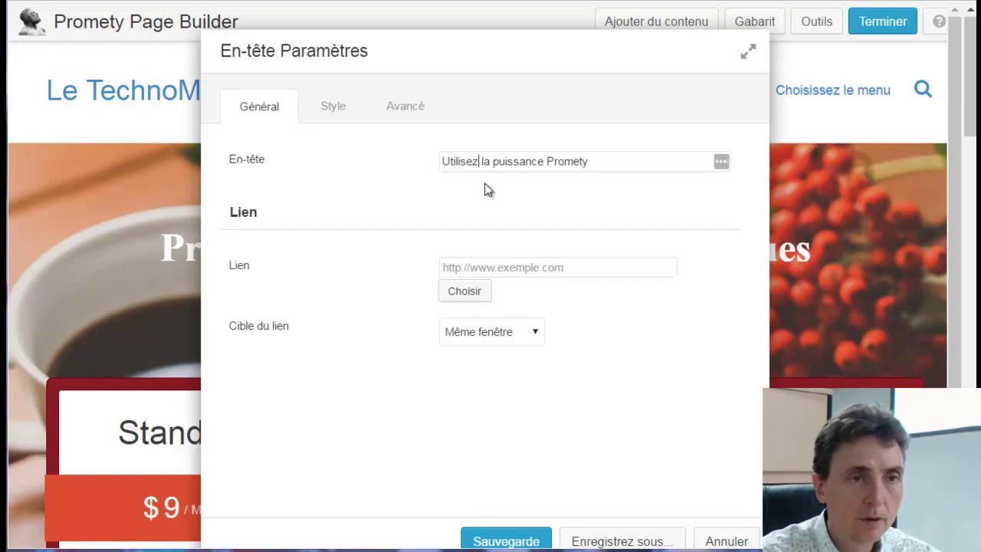
left_click(509, 540)
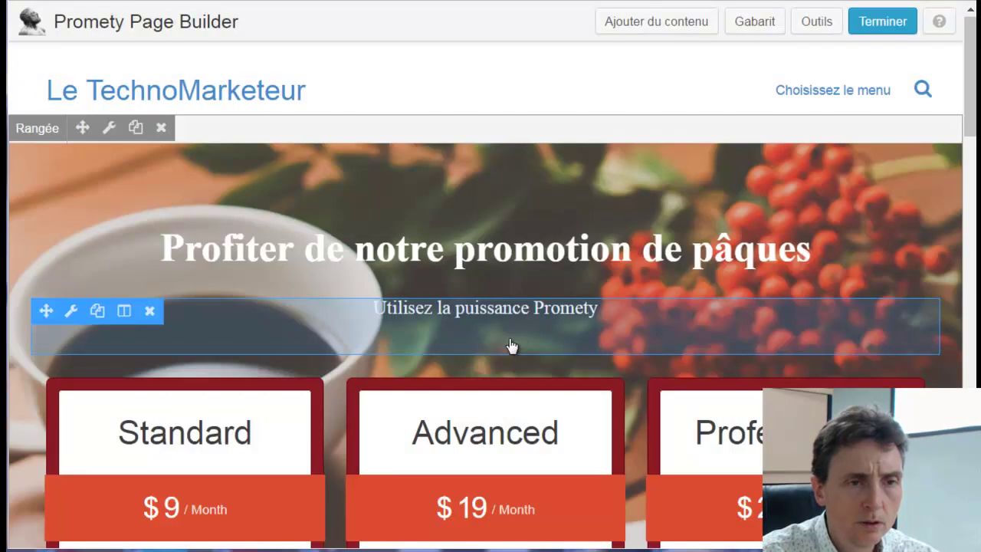
- Open the module settings of the pricing table below the headings
scroll(511, 346, "down", 4)
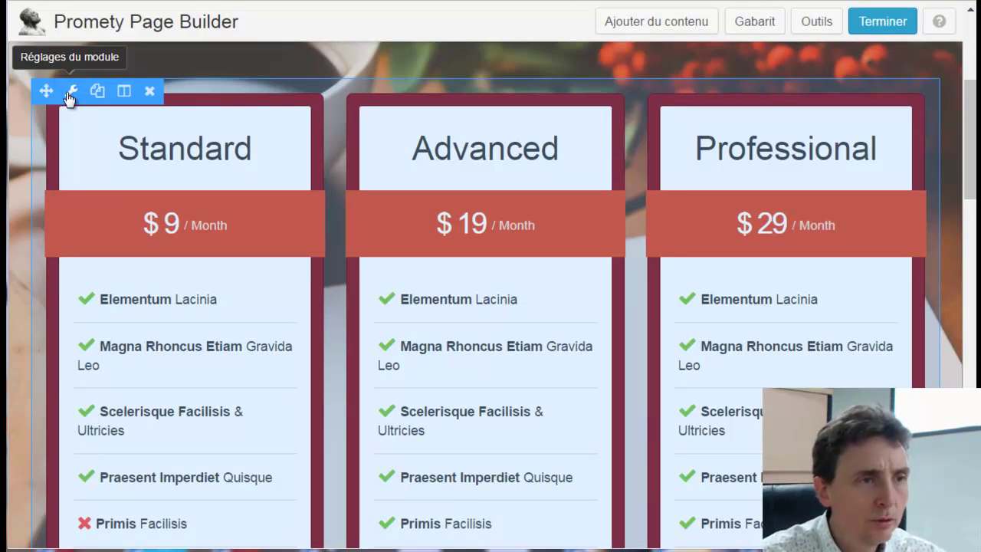
left_click(71, 92)
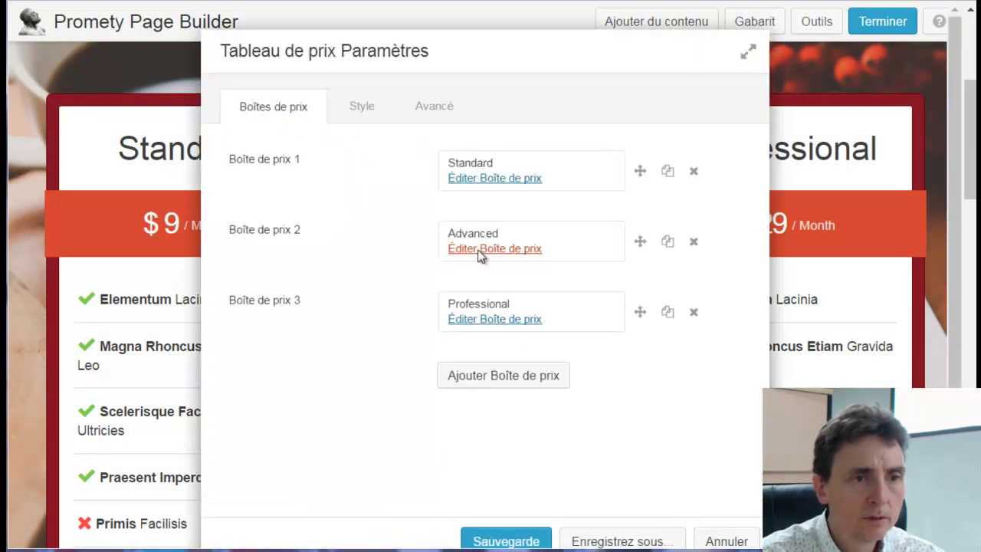
left_click(492, 383)
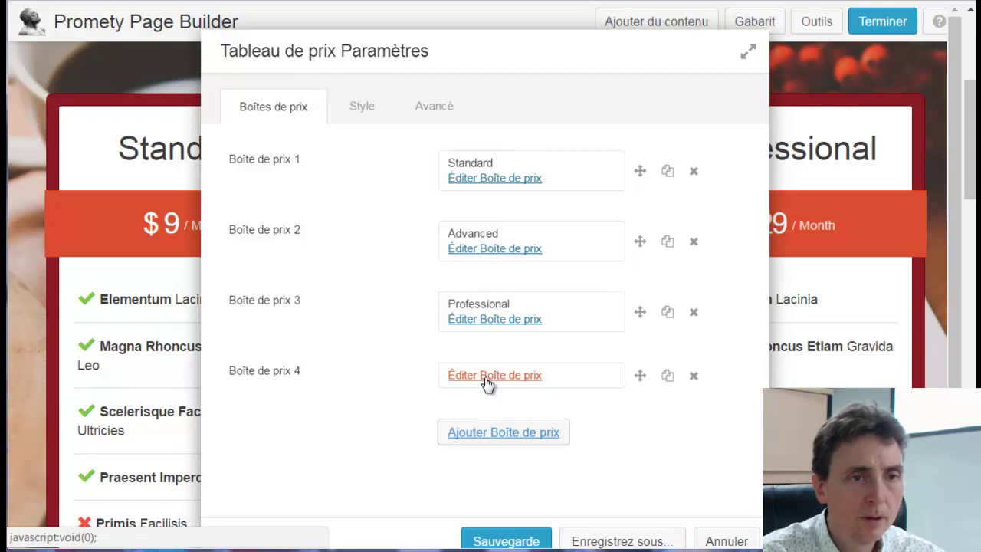
left_click(694, 376)
left_click(570, 70)
- Duplicate the Professional price box in the pricing table
left_click(670, 315)
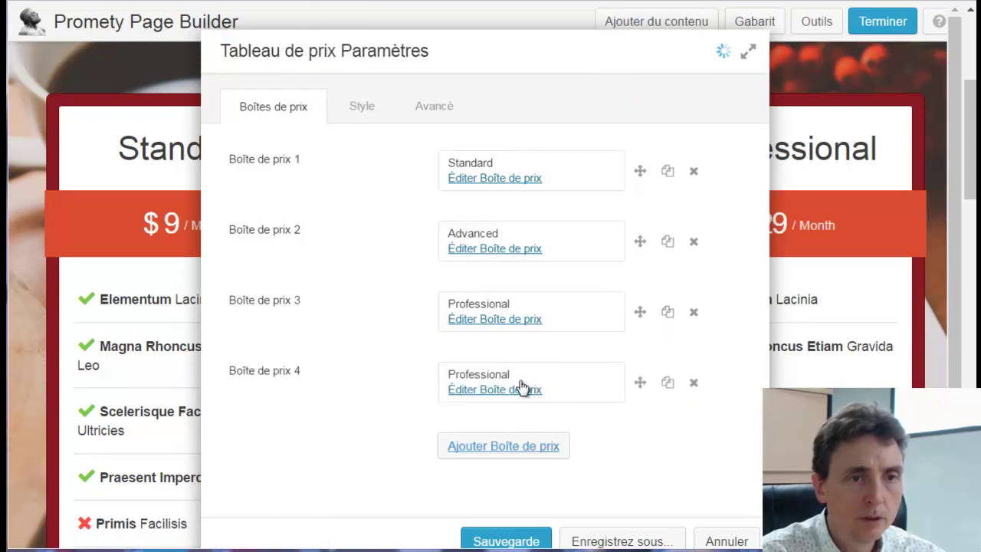
- Save the pricing table settings
left_click(499, 499)
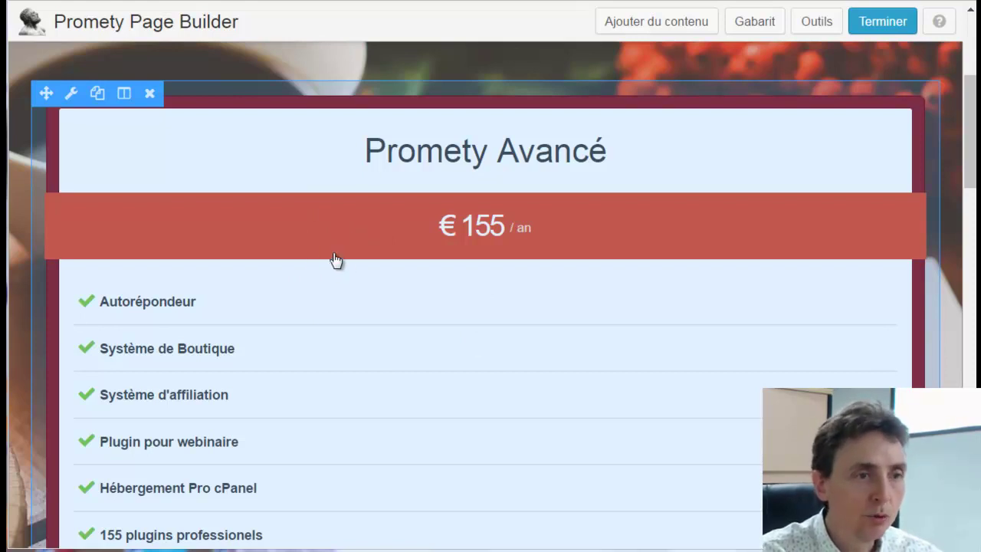
- Review the Promety Avancé price box from its title and price down to the feature list and purchase button
left_click(339, 283)
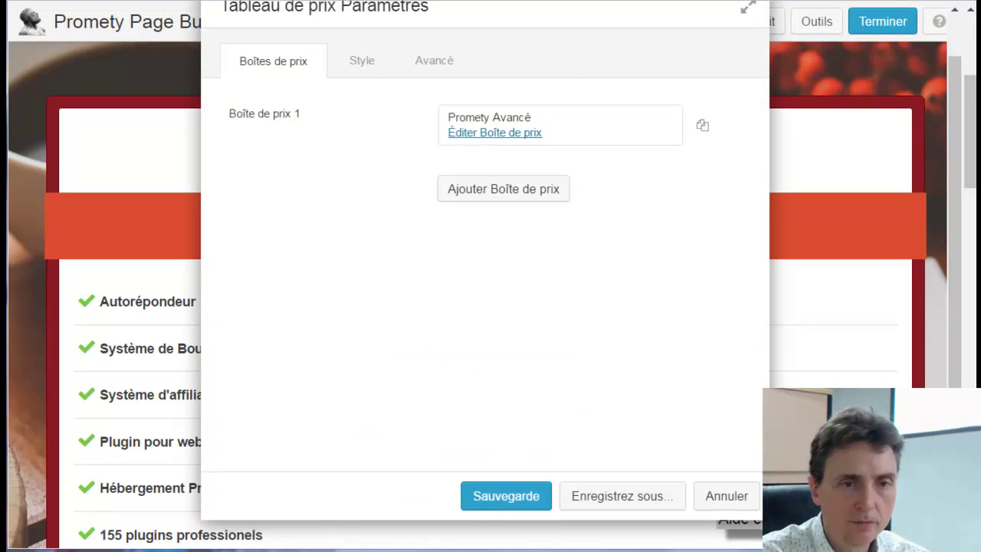
left_click(726, 496)
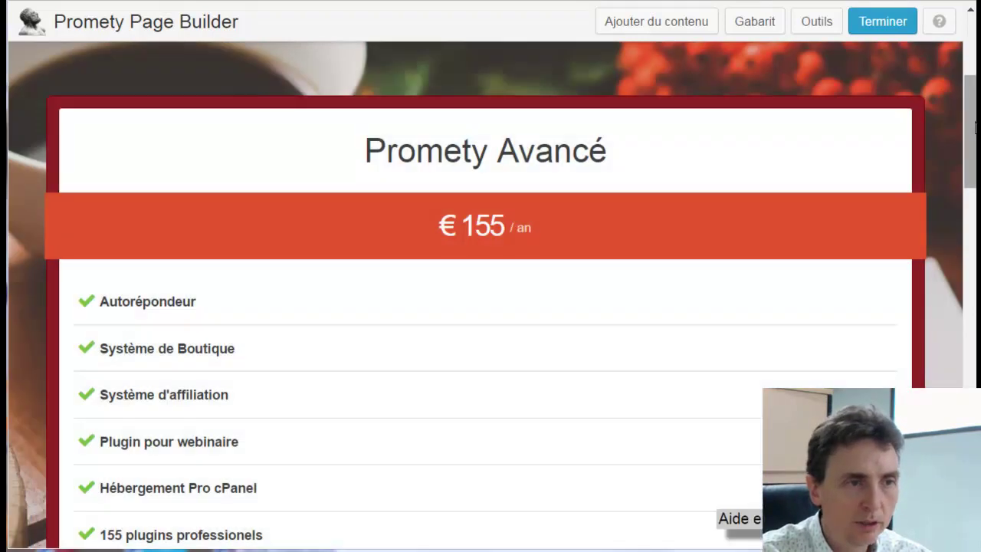
scroll(975, 126, "down", 2)
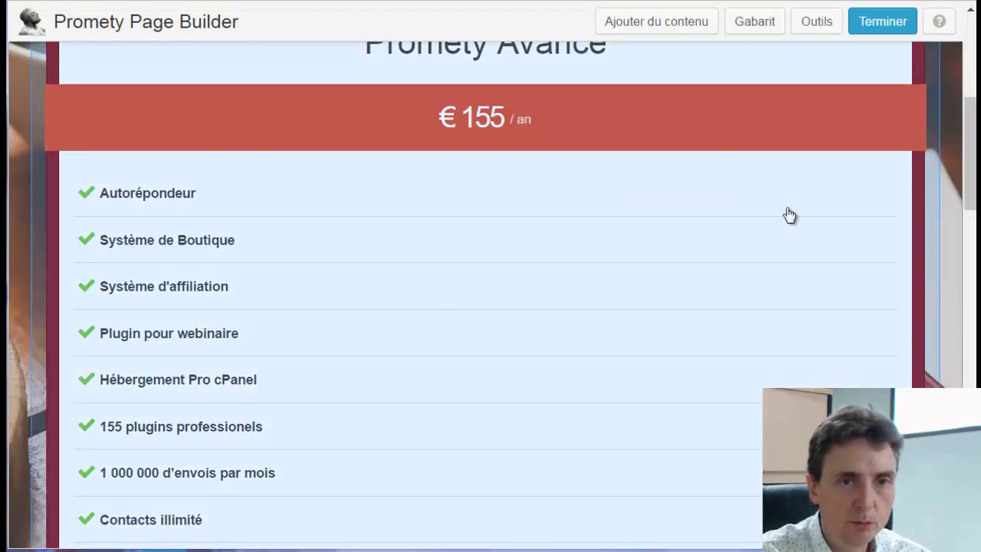
scroll(972, 176, "down", 3)
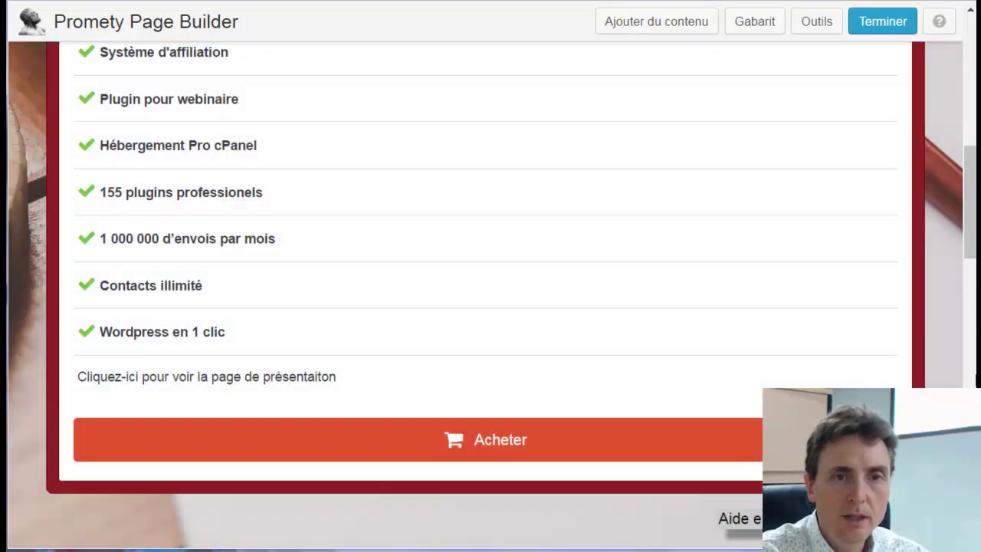
- Open the Promety Avancé price box for editing and examine its button's text and link
left_click_drag(970, 196, 970, 110)
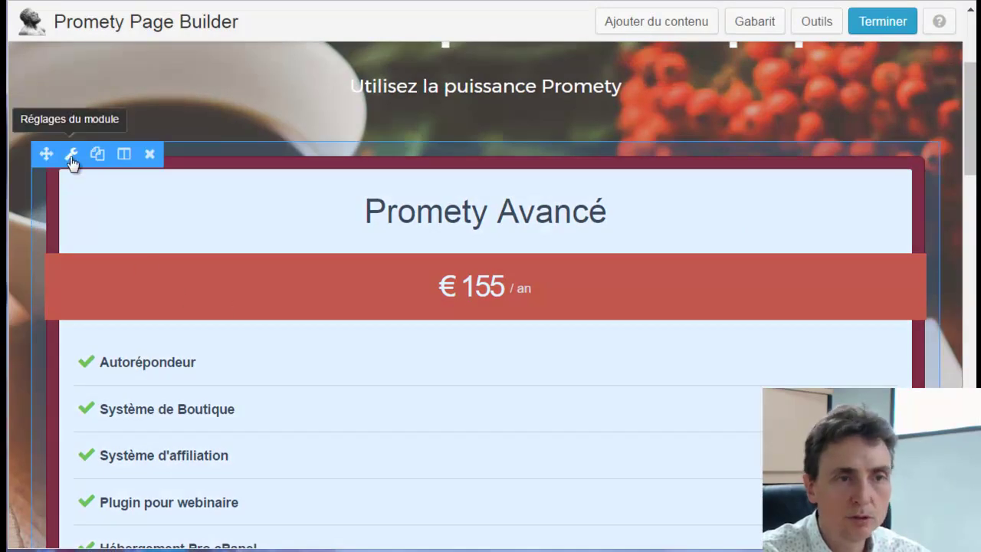
left_click(72, 157)
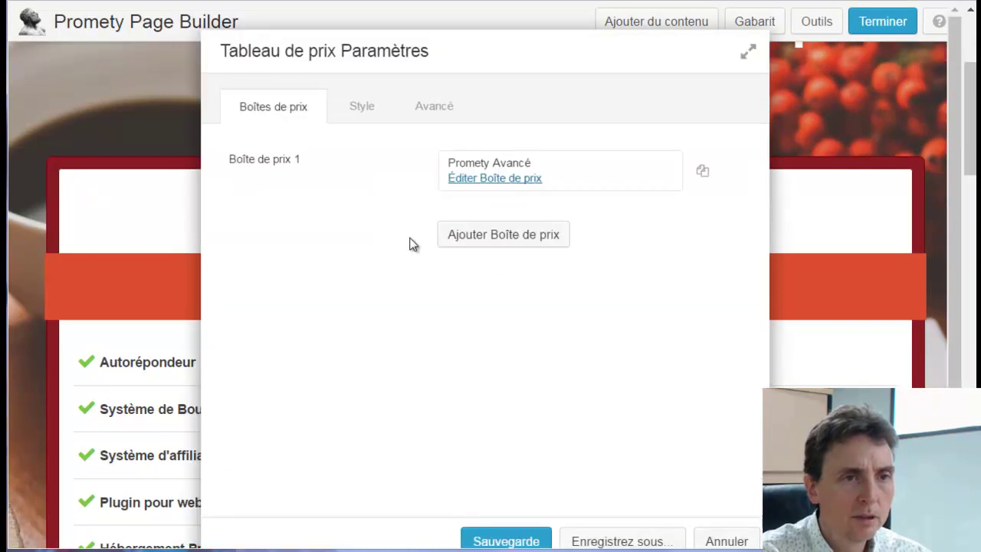
left_click(502, 181)
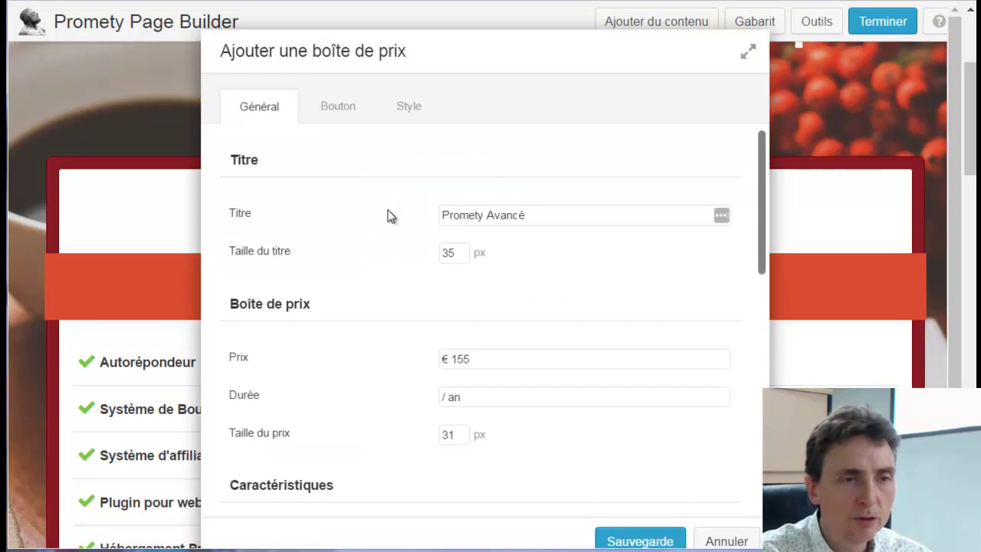
left_click(342, 109)
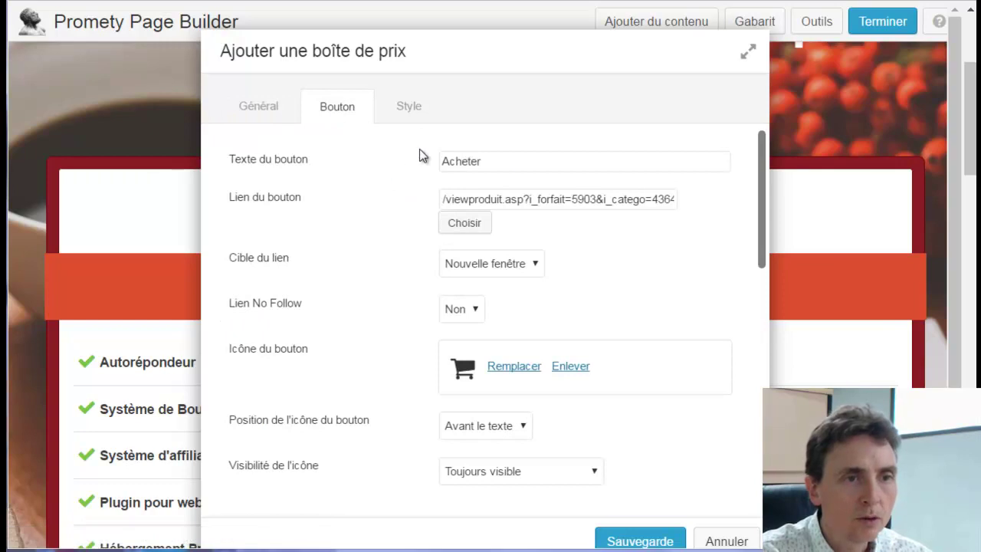
left_click_drag(488, 165, 442, 164)
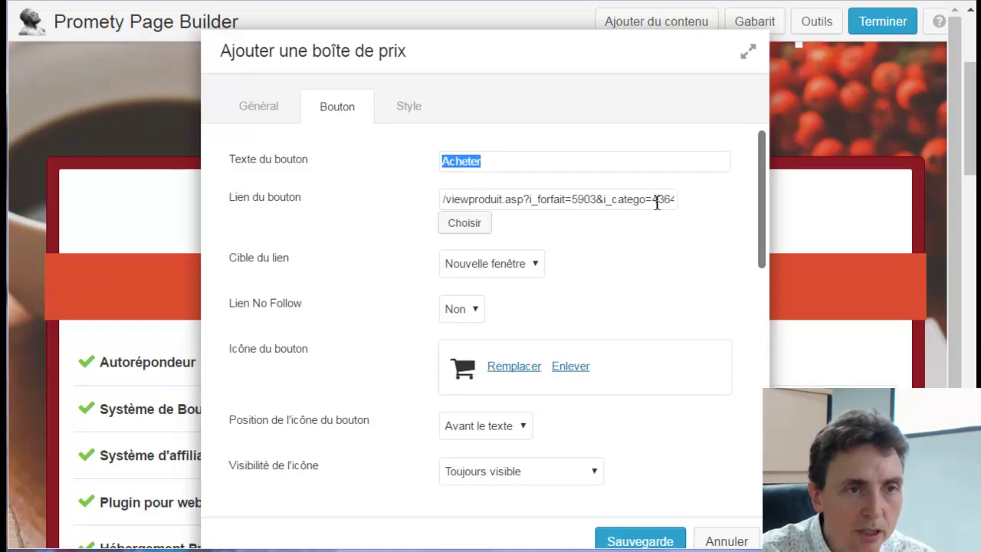
left_click(444, 201)
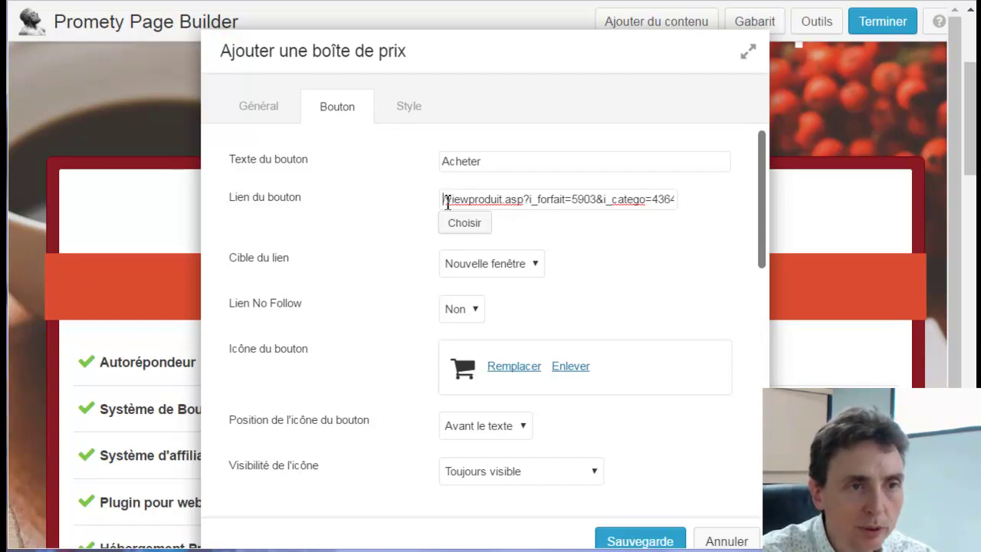
mouse_move(446, 203)
left_mouse_down()
mouse_move(697, 202)
mouse_move(443, 202)
left_mouse_up()
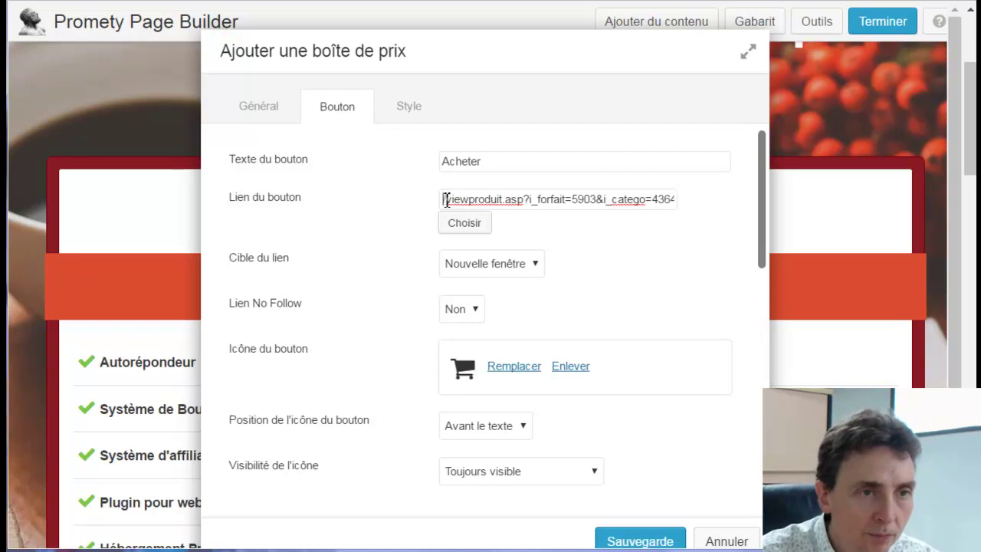
left_click_drag(469, 197, 704, 199)
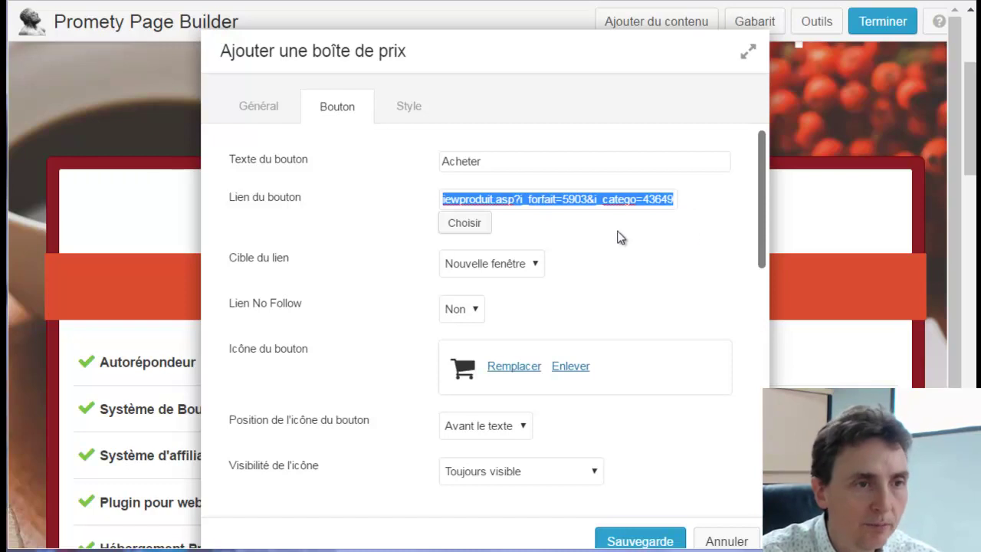
- Set the button's link target to Nouvelle fenêtre and save the price box
left_click(528, 267)
left_click(502, 298)
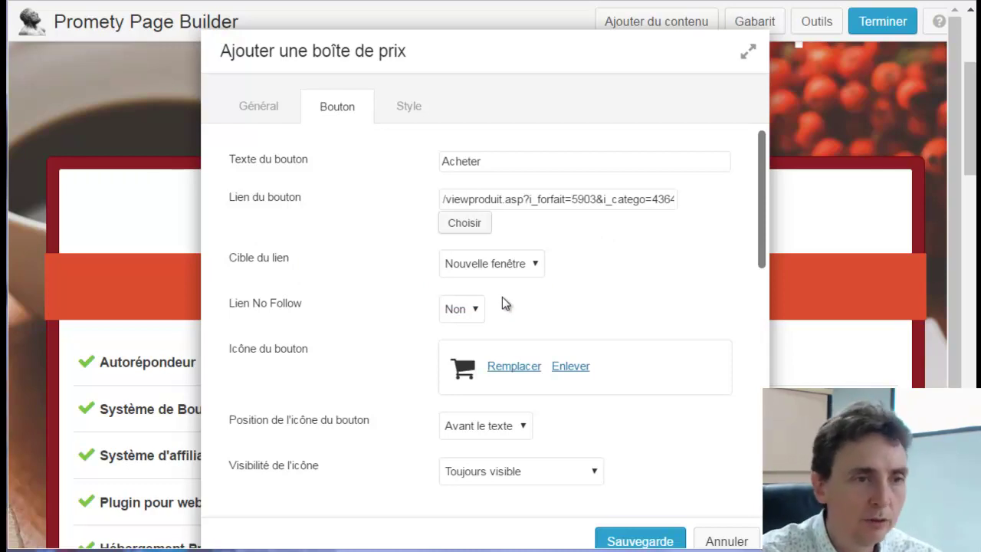
scroll(466, 290, "down", 1)
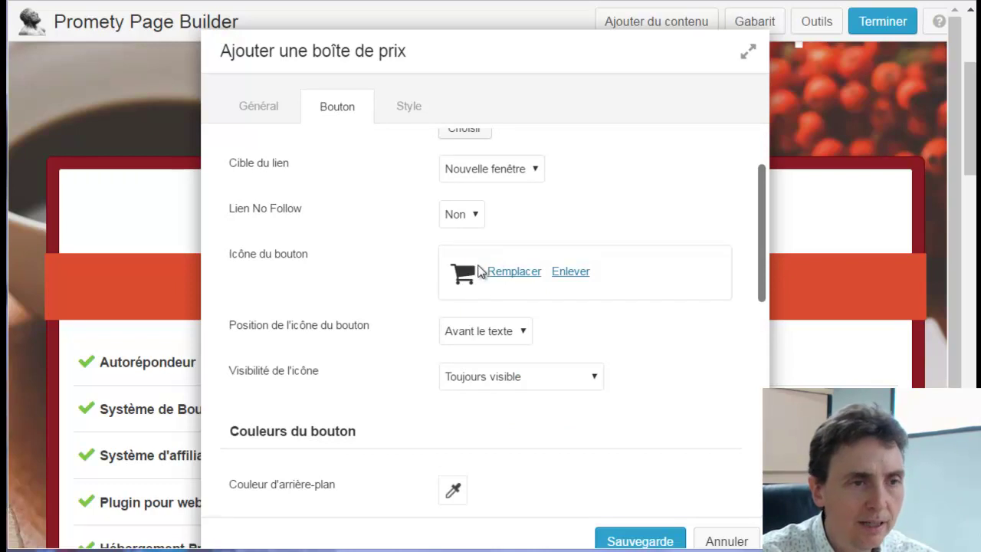
scroll(478, 407, "down", 4)
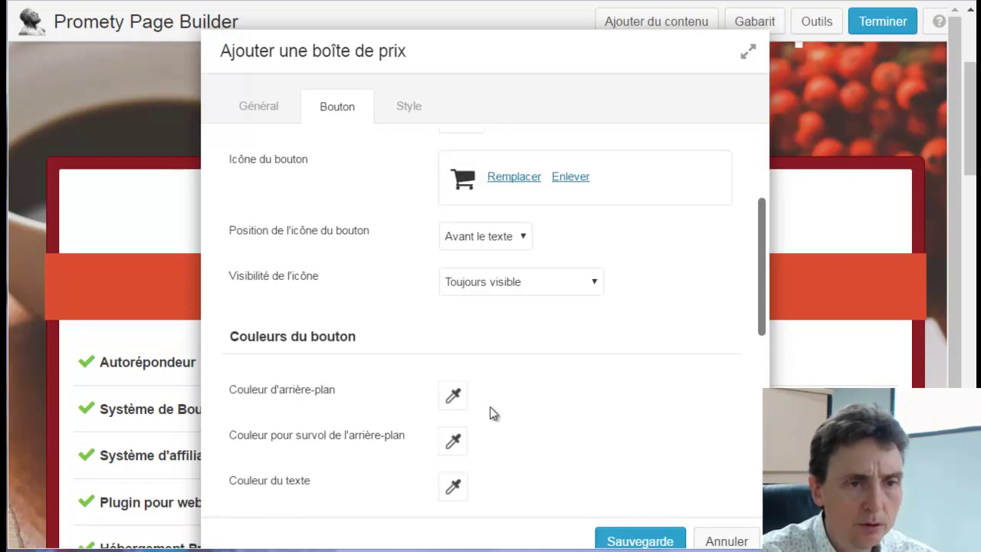
left_click(640, 541)
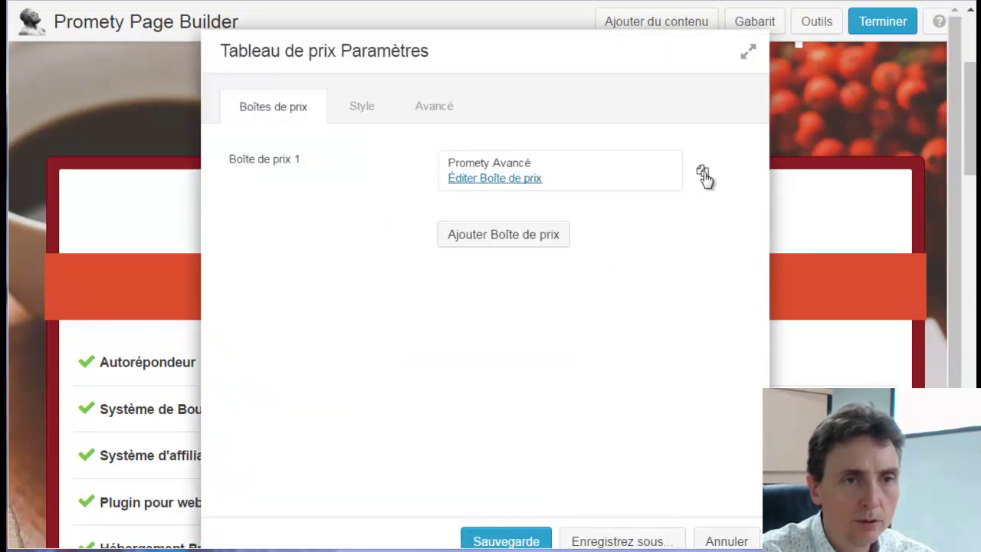
- Duplicate the Promety Avancé price box three times and save the pricing table with its four boxes
left_click(703, 173)
left_click(668, 242)
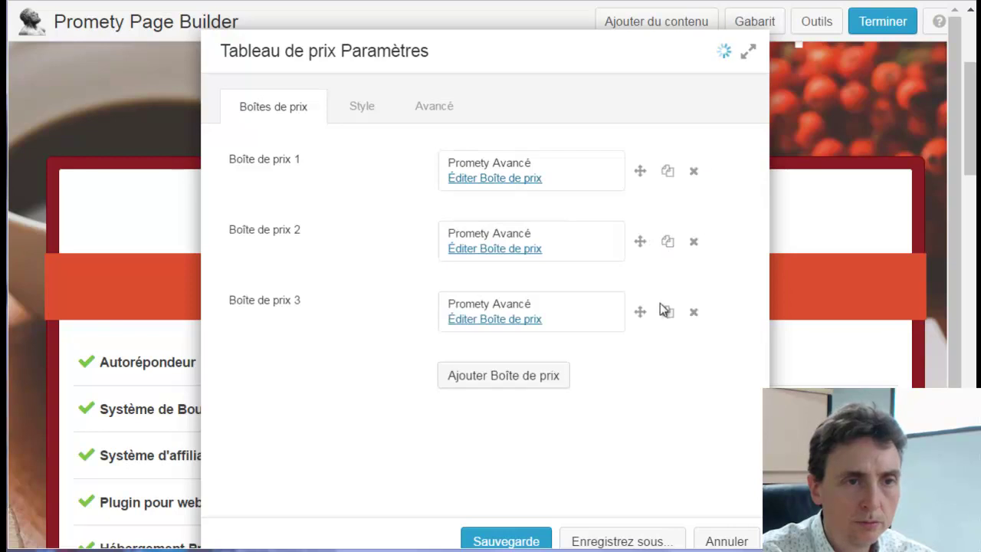
left_click(668, 312)
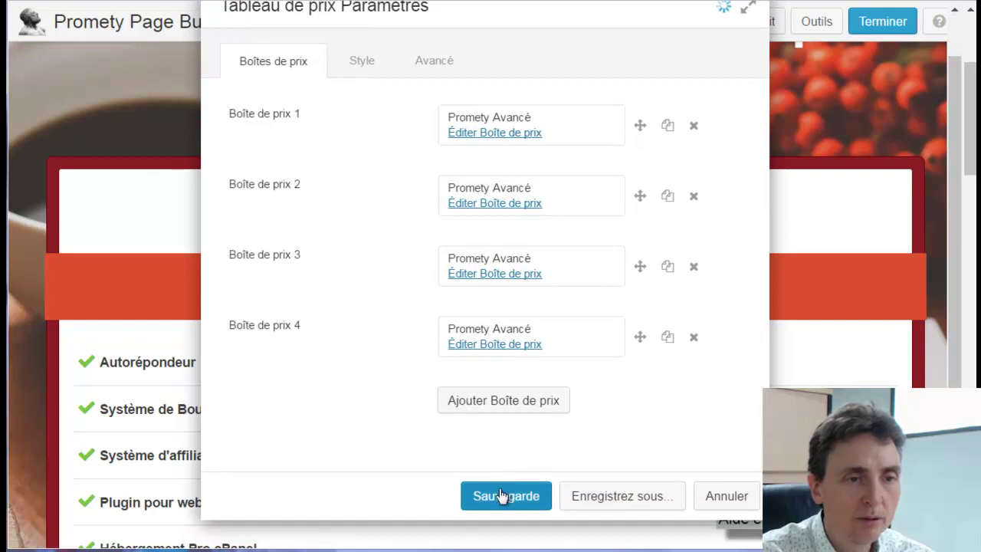
left_click(505, 494)
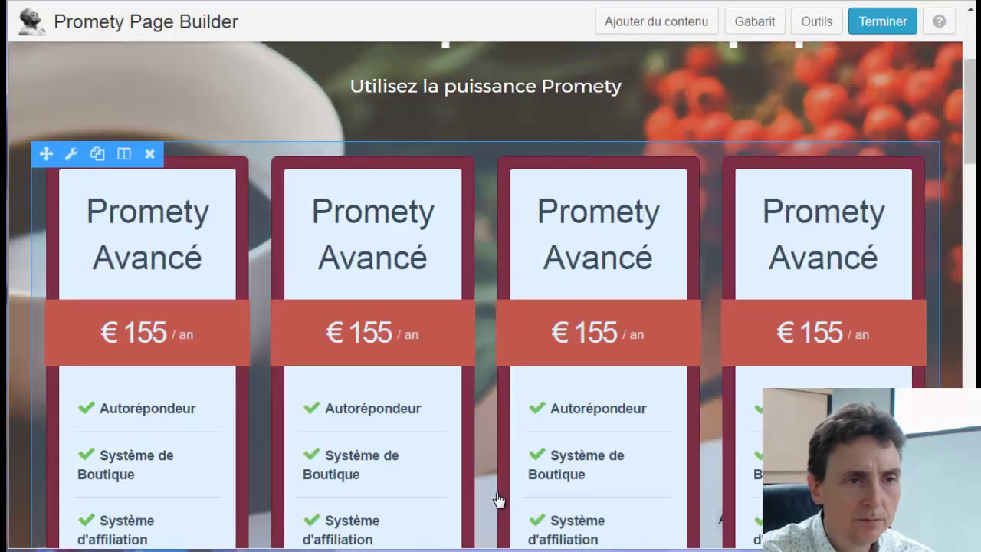
scroll(459, 330, "down", 7)
scroll(437, 357, "up", 5)
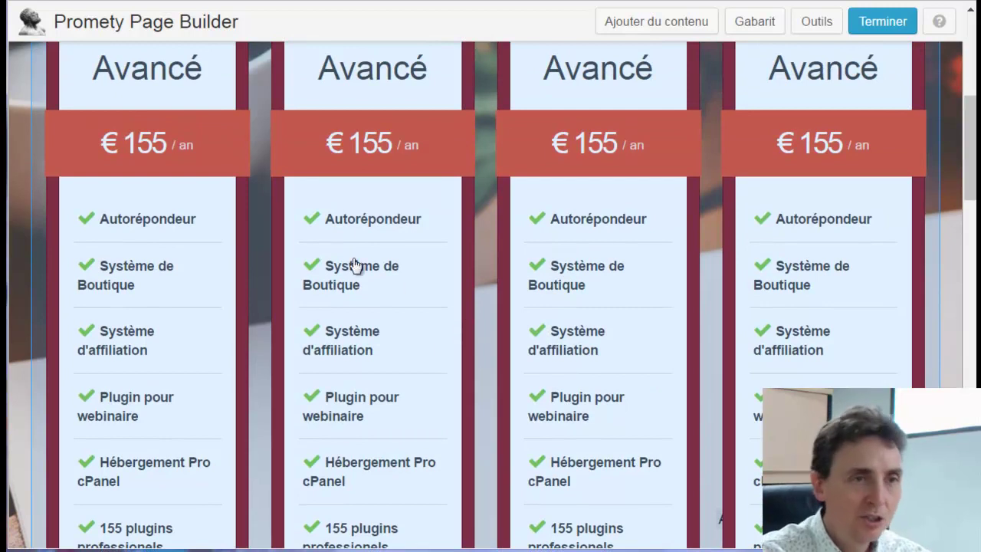
scroll(398, 154, "up", 3)
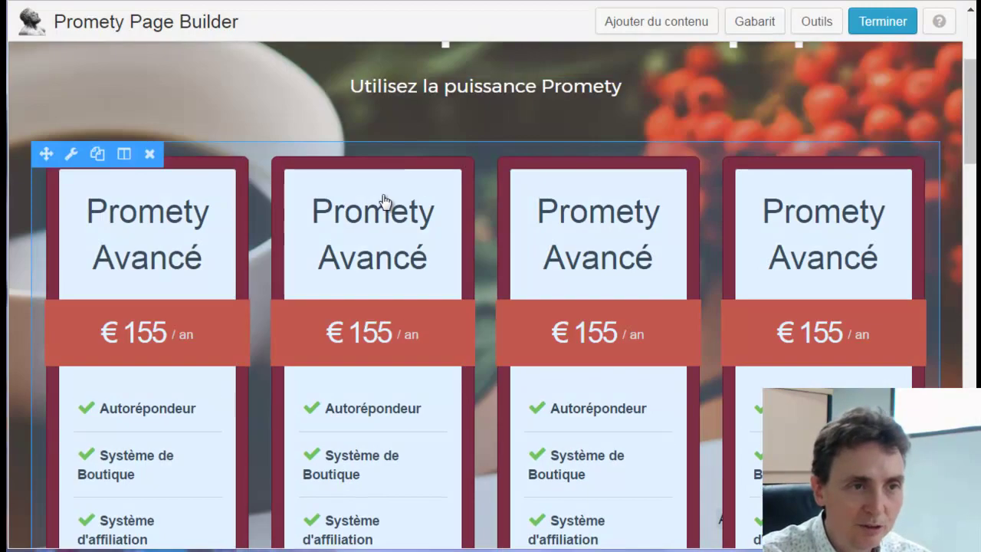
scroll(387, 218, "down", 1)
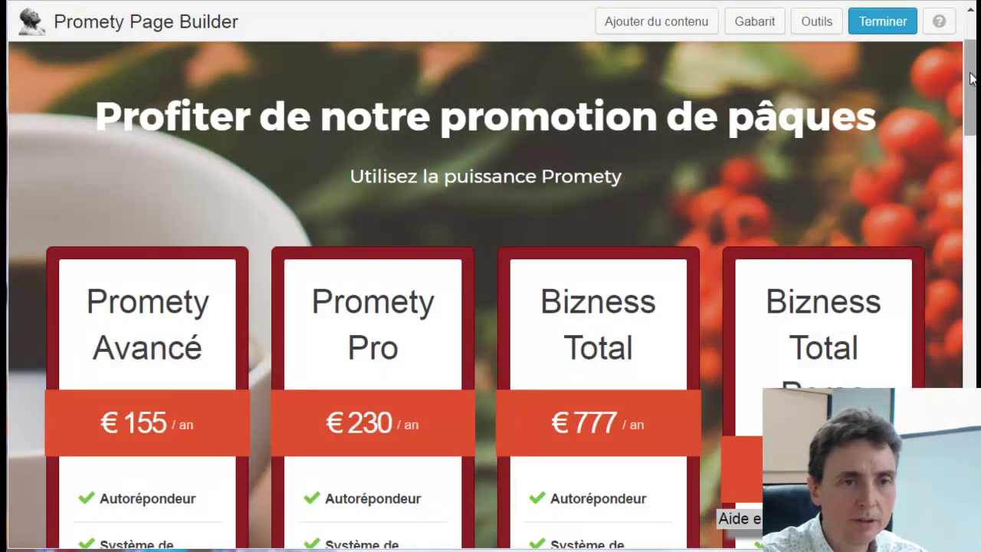
- Examine the names, prices and feature lists of the four plans in the pricing table, down to their Acheter buttons
left_click_drag(971, 77, 975, 107)
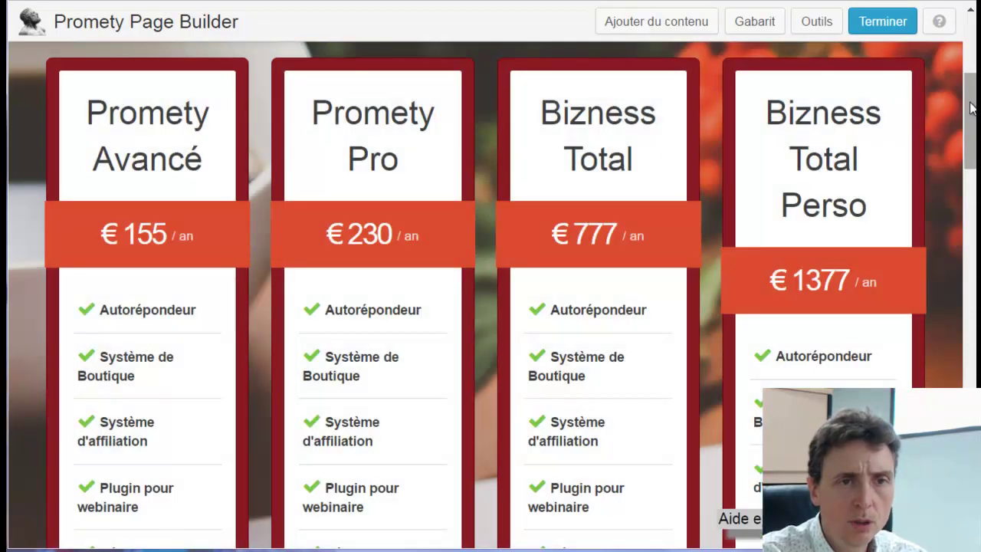
left_click_drag(974, 109, 974, 236)
scroll(865, 253, "up", 3)
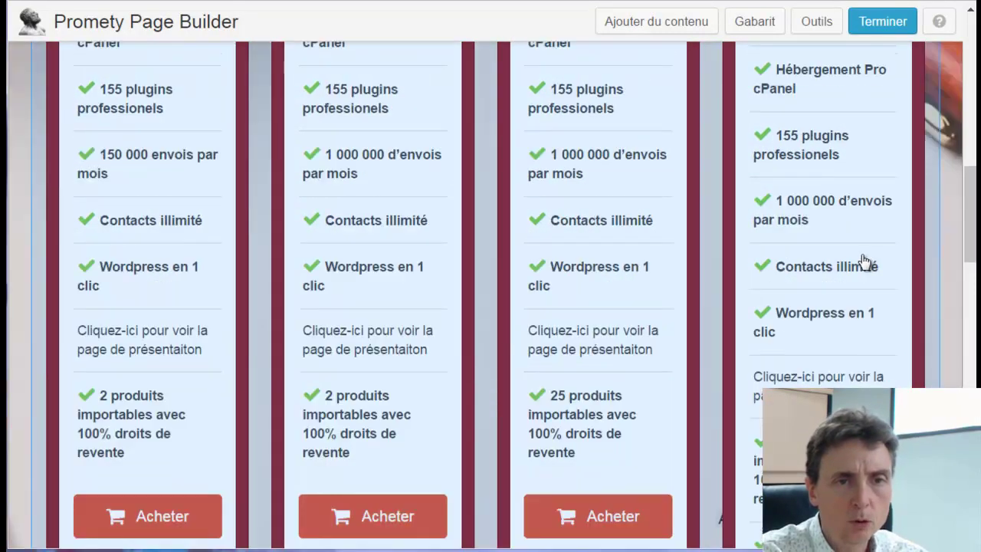
scroll(865, 261, "down", 3)
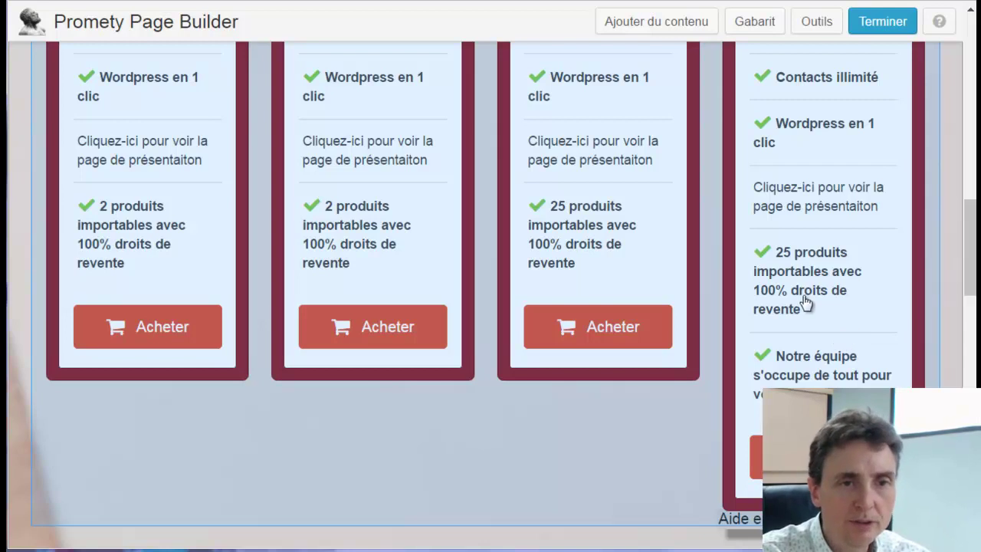
scroll(803, 302, "up", 3)
scroll(806, 302, "down", 2)
scroll(811, 299, "up", 2)
scroll(814, 288, "down", 2)
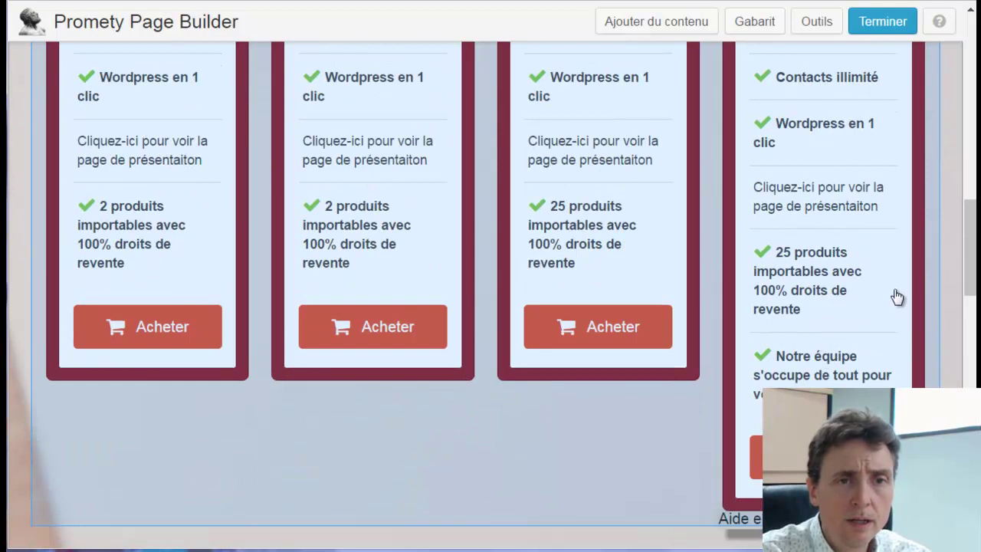
scroll(972, 230, "up", 1)
scroll(976, 235, "up", 5)
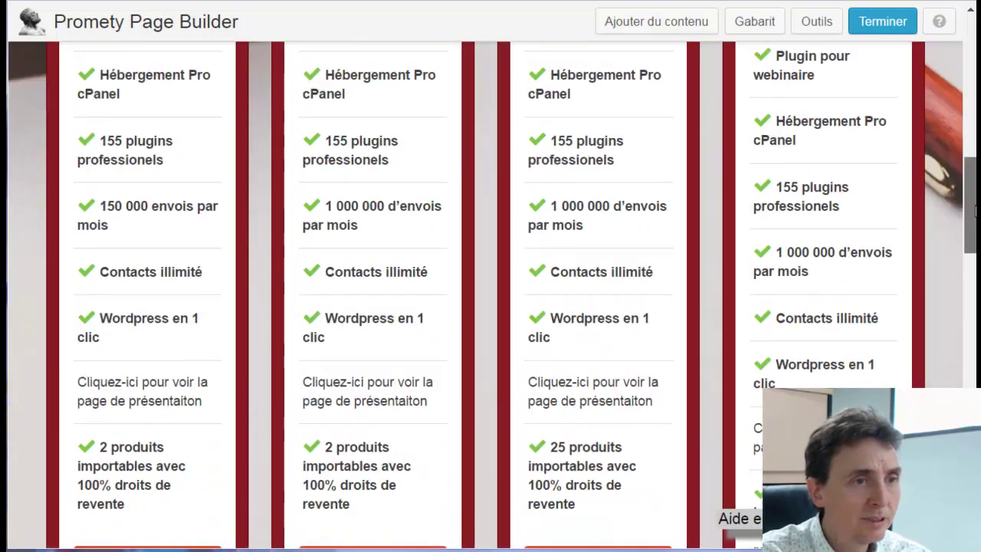
scroll(975, 234, "up", 2)
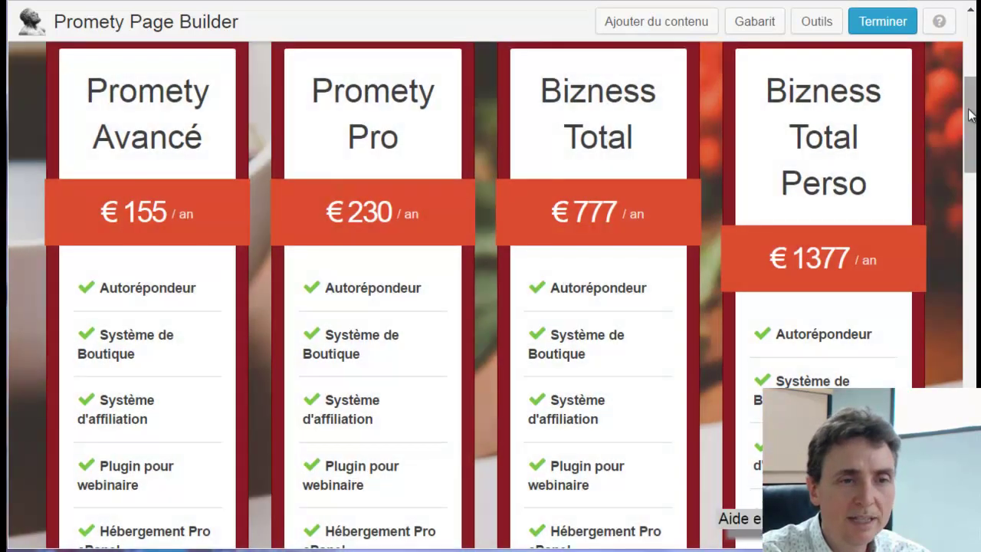
- Compare the monthly sending limits and importable products listed in the four price boxes
left_click_drag(970, 115, 859, 230)
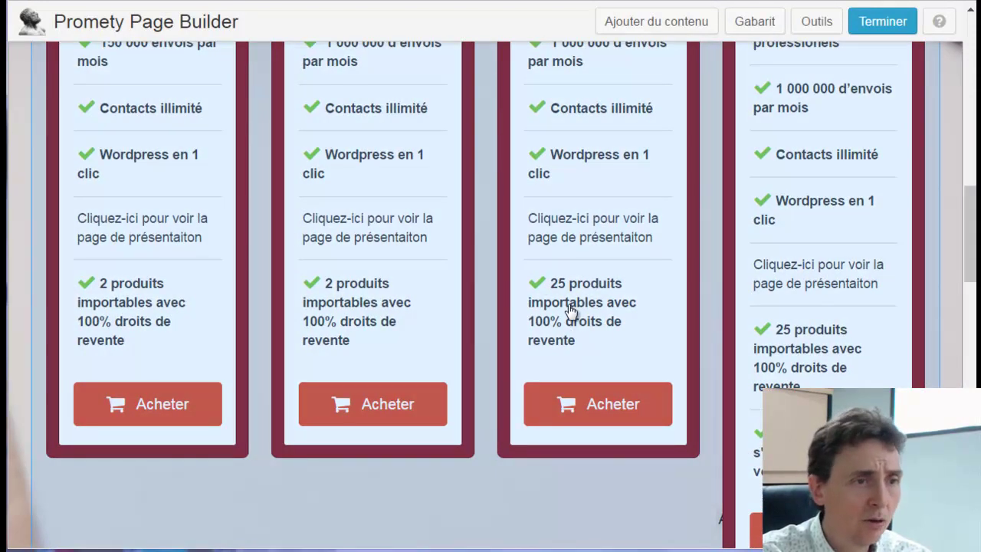
scroll(195, 188, "up", 4)
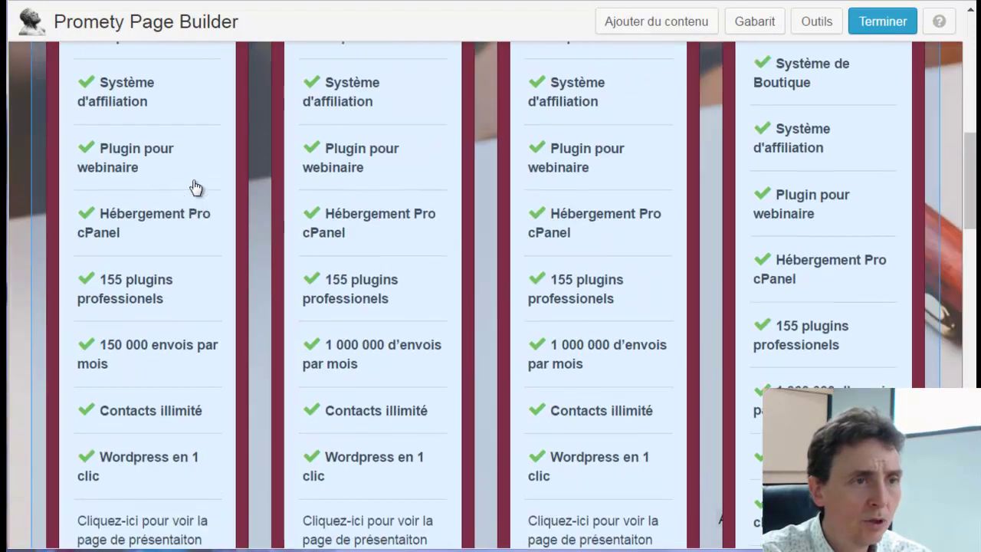
scroll(195, 189, "up", 6)
scroll(189, 241, "down", 12)
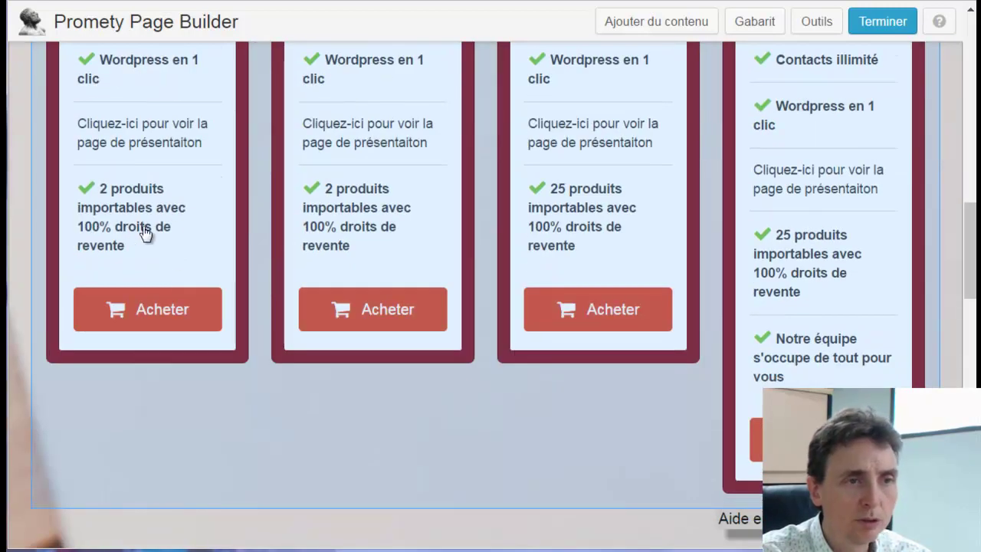
scroll(362, 232, "up", 1)
scroll(158, 221, "up", 4)
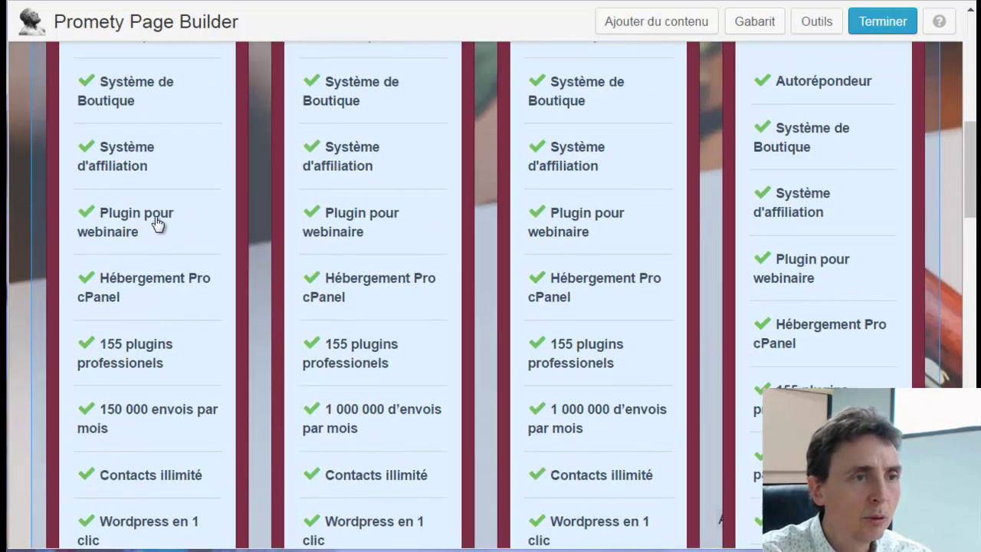
scroll(153, 222, "down", 4)
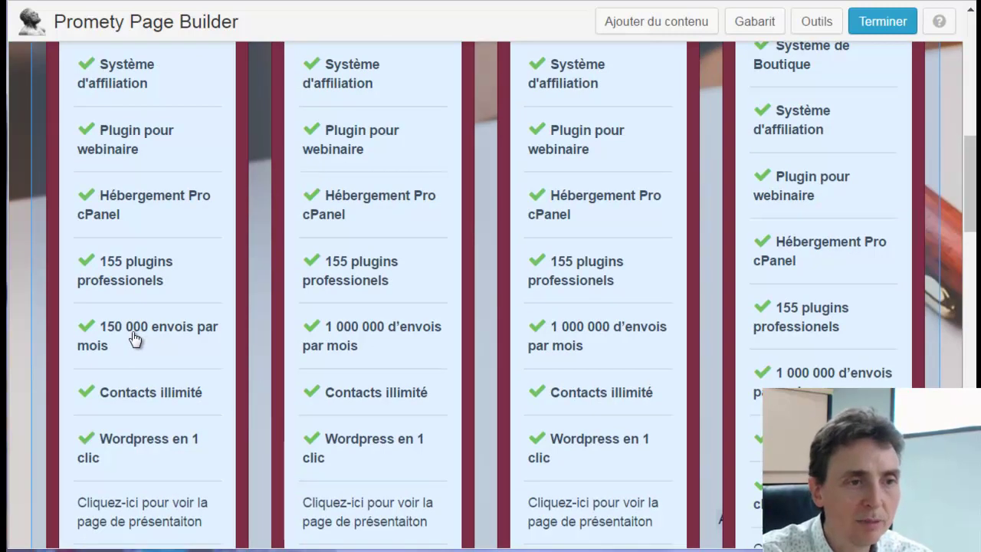
scroll(345, 341, "up", 5)
scroll(345, 339, "down", 5)
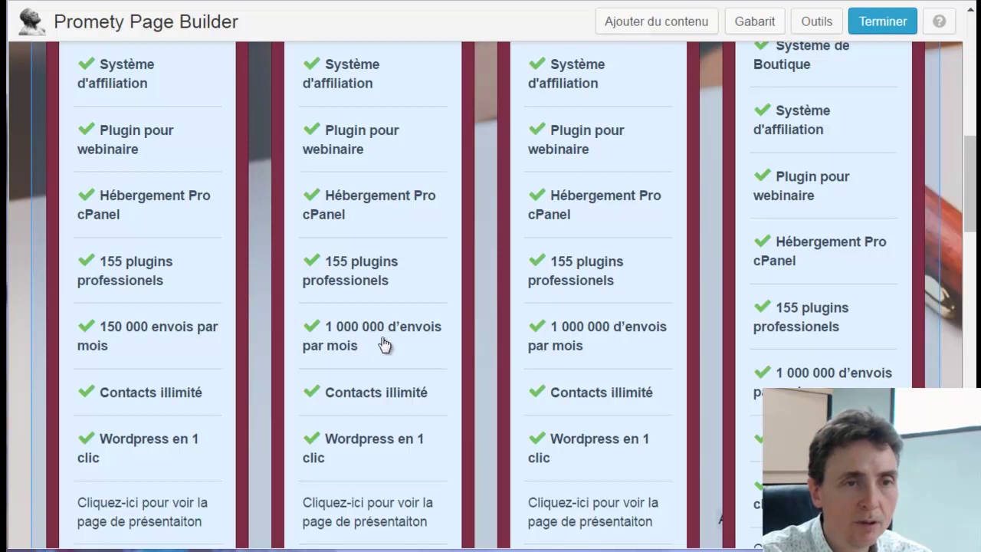
- Review the pricing table from the plan names and prices through the features and Acheter buttons, then return to the page heading
scroll(363, 344, "up", 5)
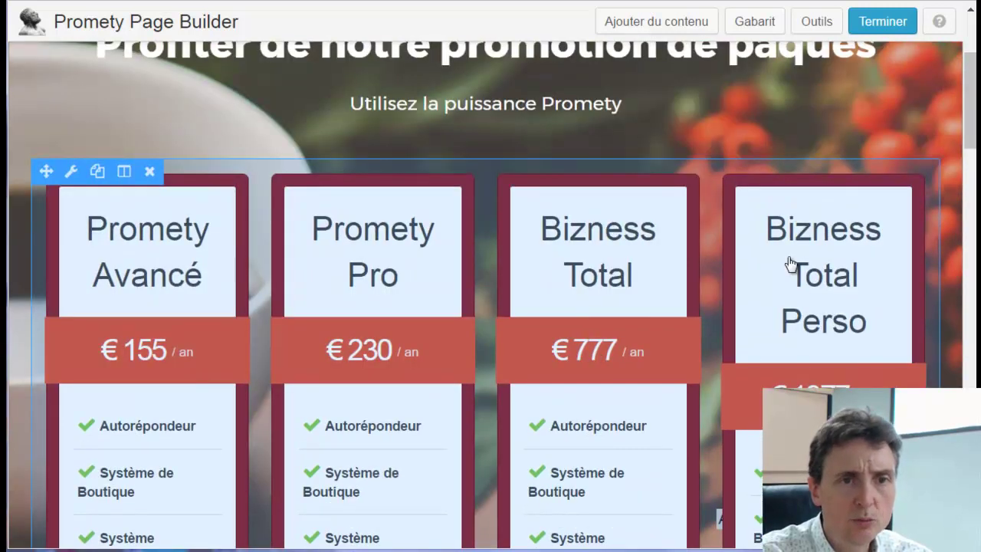
scroll(817, 345, "down", 1)
scroll(819, 368, "down", 6)
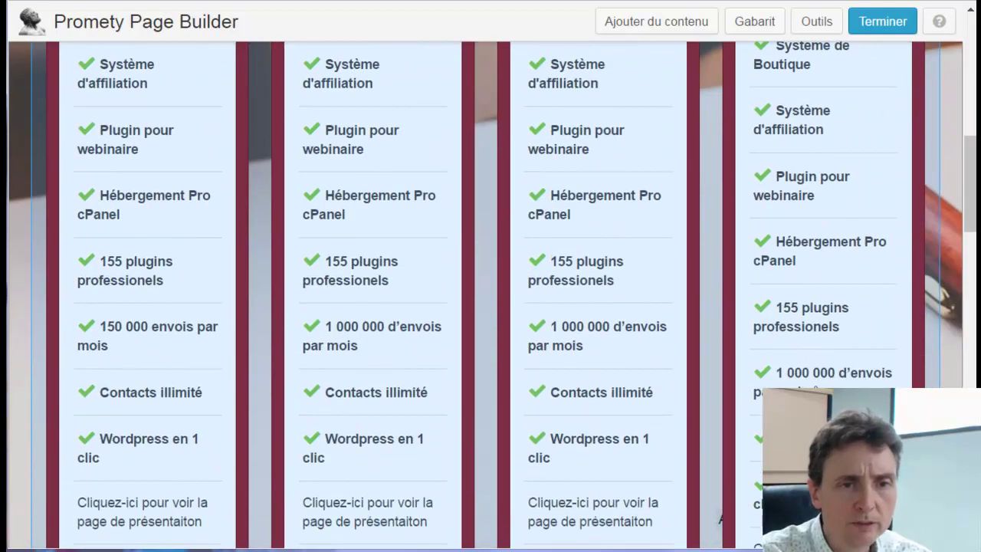
scroll(817, 320, "up", 3)
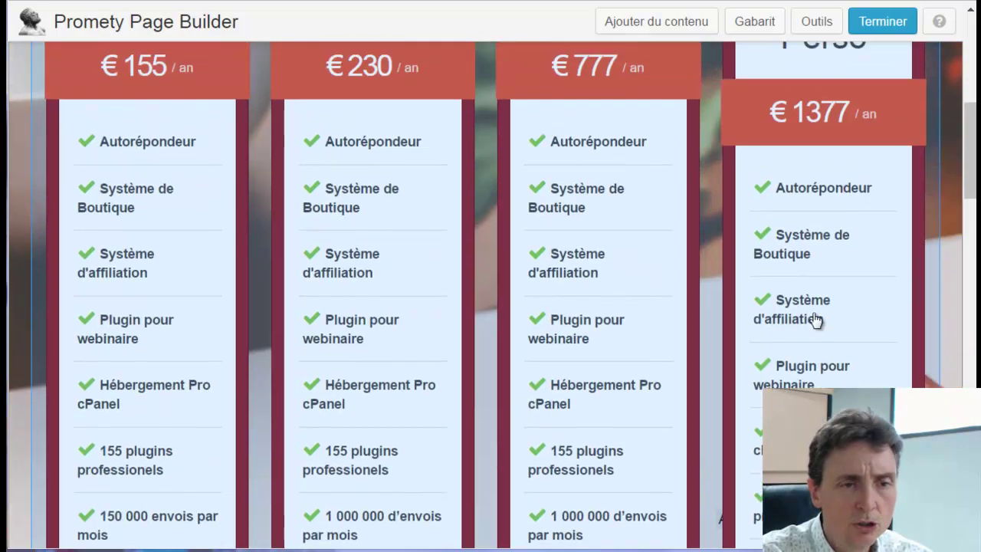
scroll(813, 329, "down", 1)
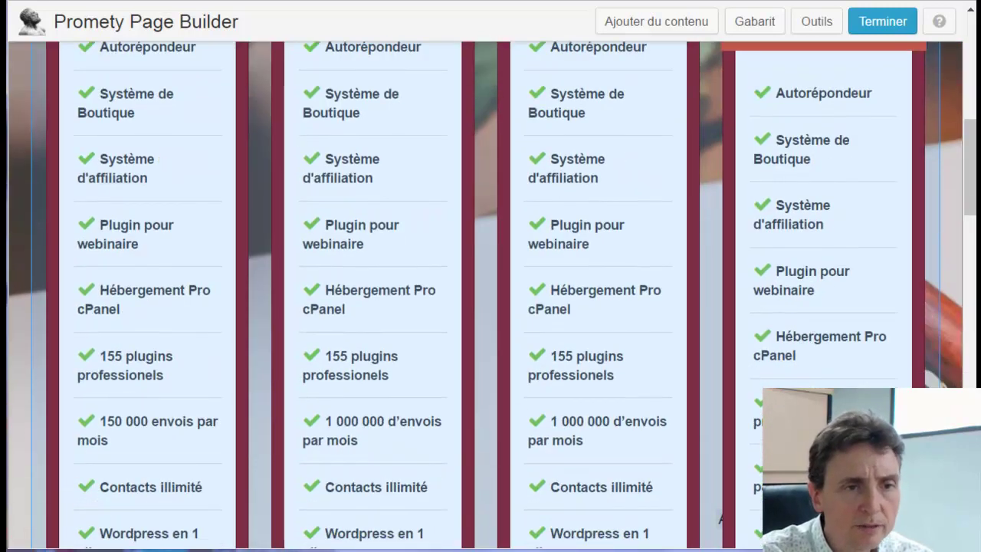
scroll(653, 364, "up", 3)
left_click(72, 82)
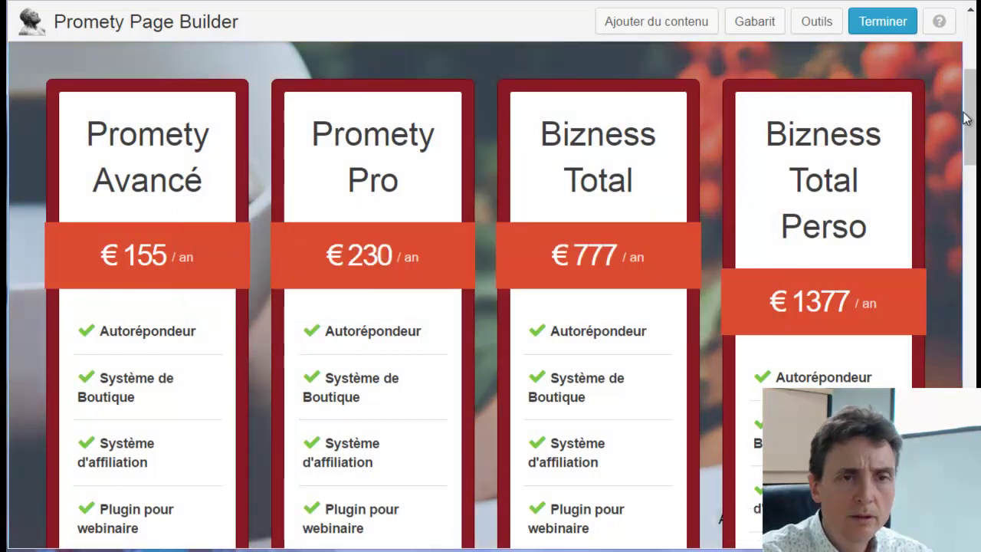
scroll(970, 134, "down", 2)
left_click_drag(970, 140, 972, 282)
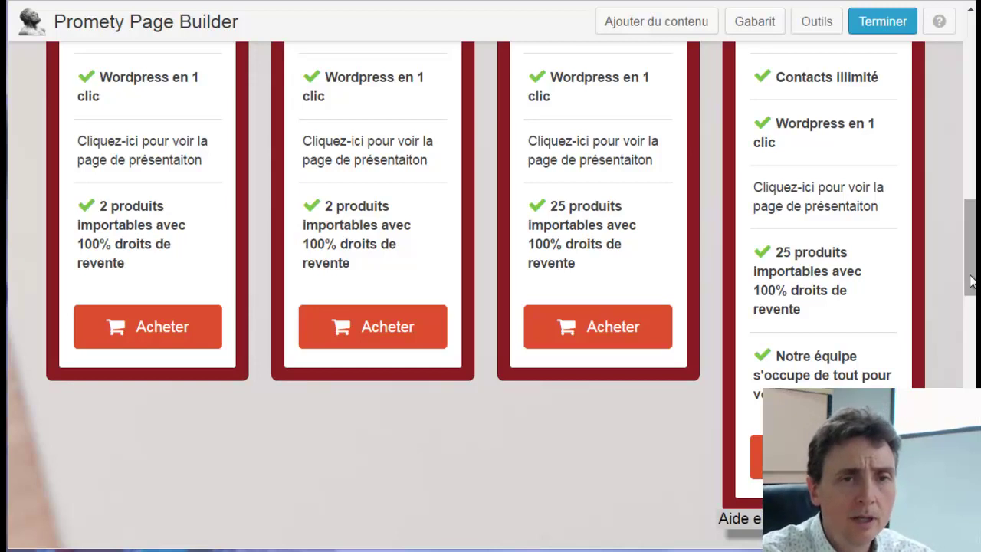
left_click_drag(972, 281, 971, 88)
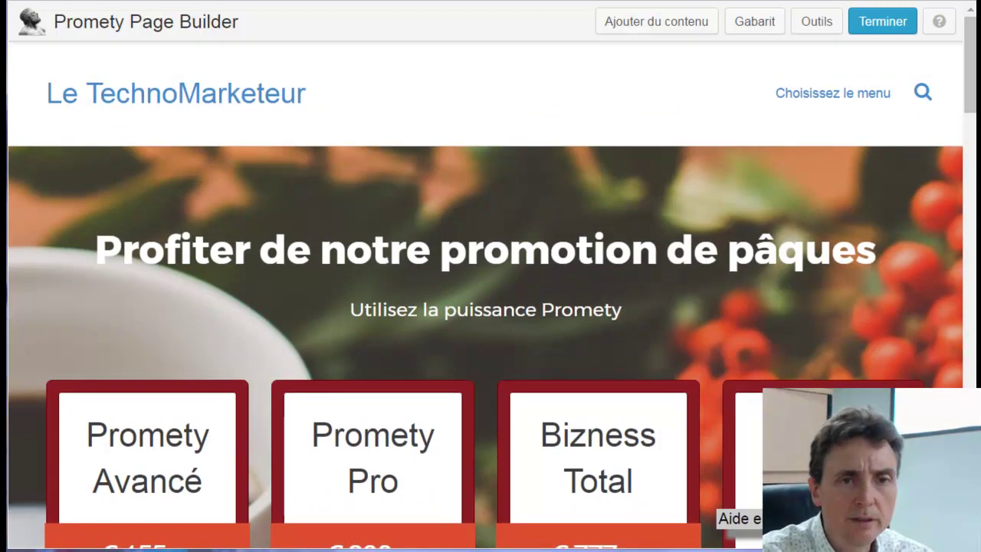
- Finish editing the promotion page and publish the changes
mouse_move(970, 65)
left_mouse_down()
mouse_move(971, 501)
mouse_move(971, 69)
left_mouse_up()
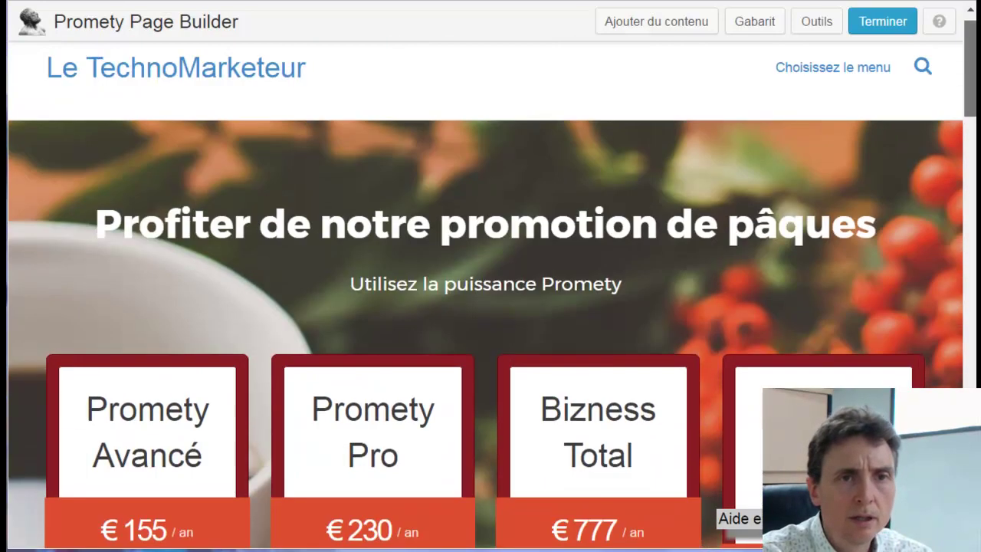
left_click(885, 27)
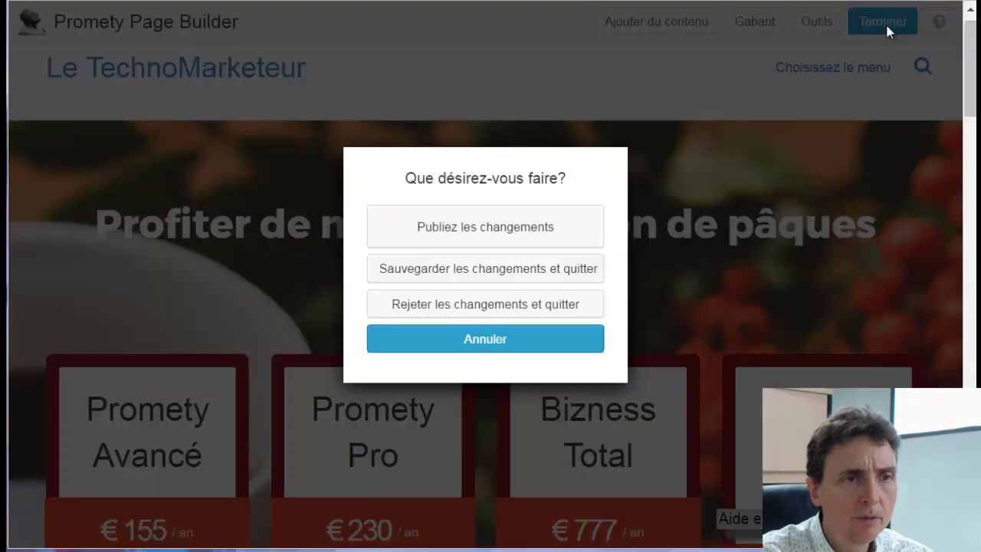
left_click(462, 226)
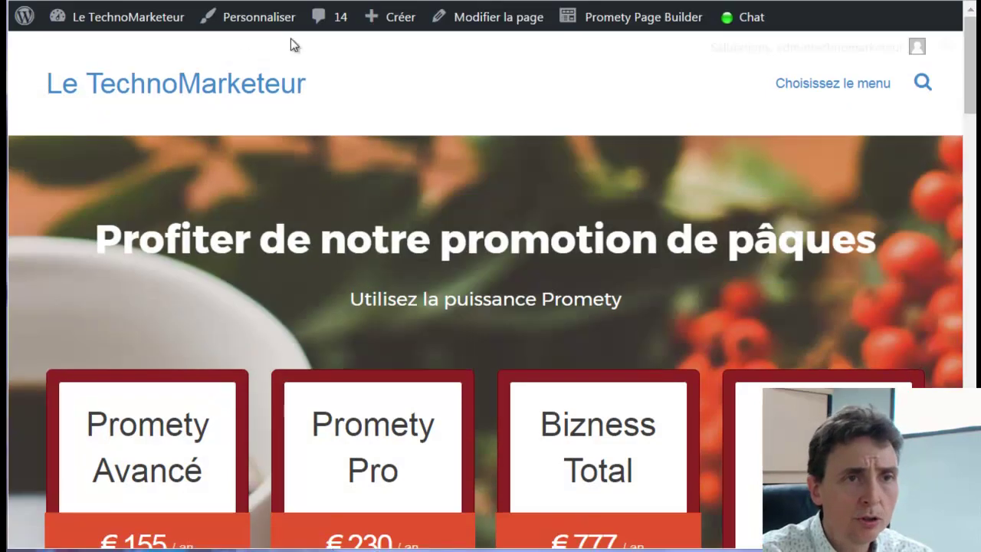
- Set the page's Modèle attribute to No Header/Footer and update the page
left_click(505, 27)
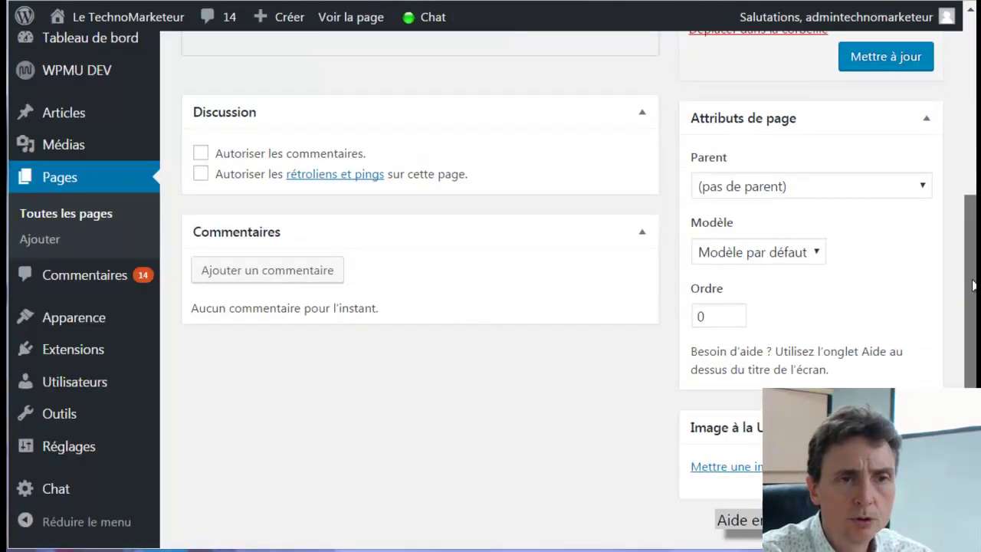
left_click_drag(970, 278, 974, 298)
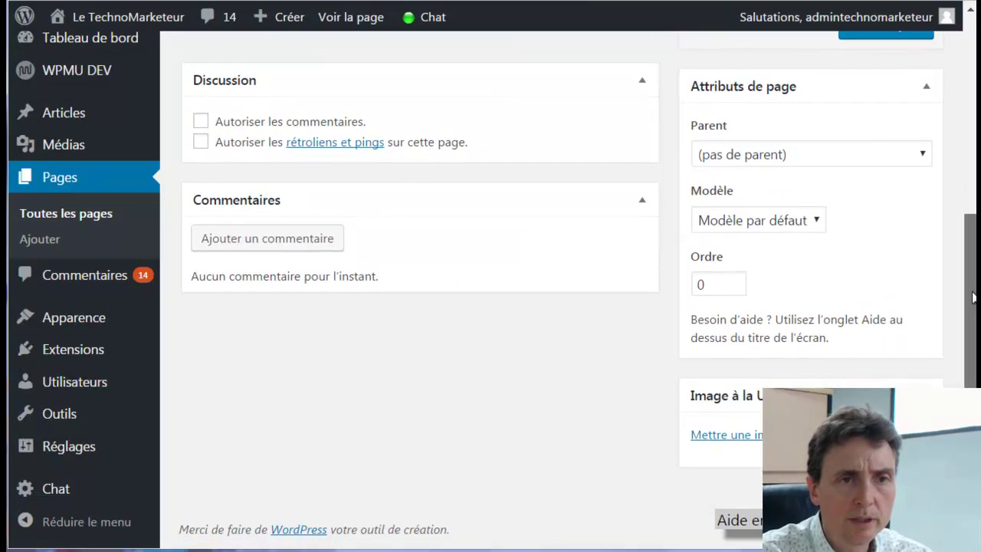
left_click(817, 221)
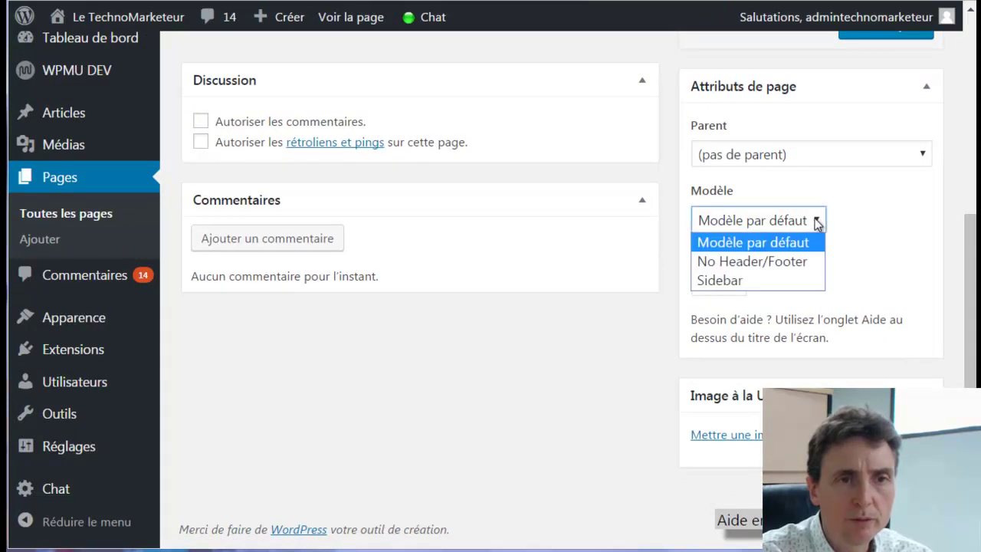
left_click(784, 263)
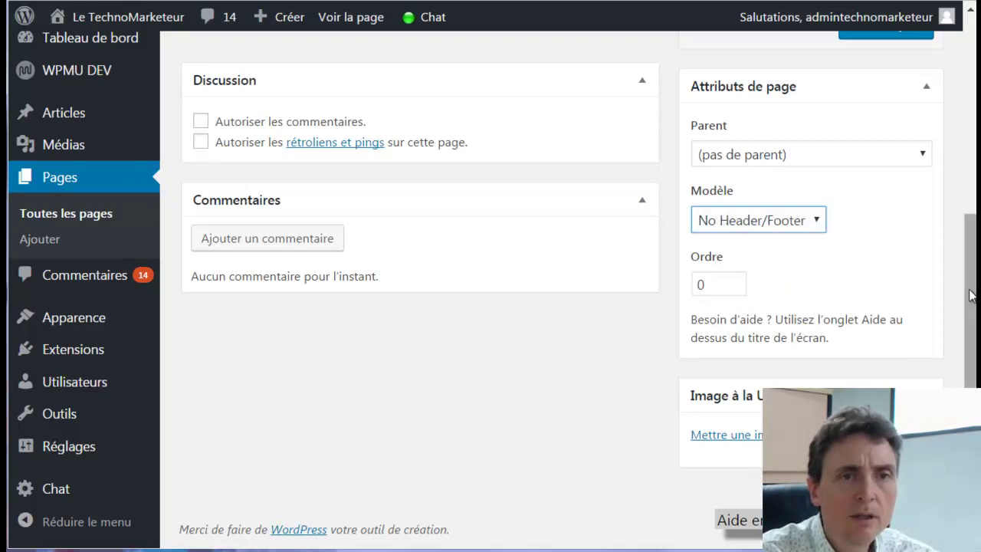
scroll(966, 284, "up", 3)
left_click(895, 197)
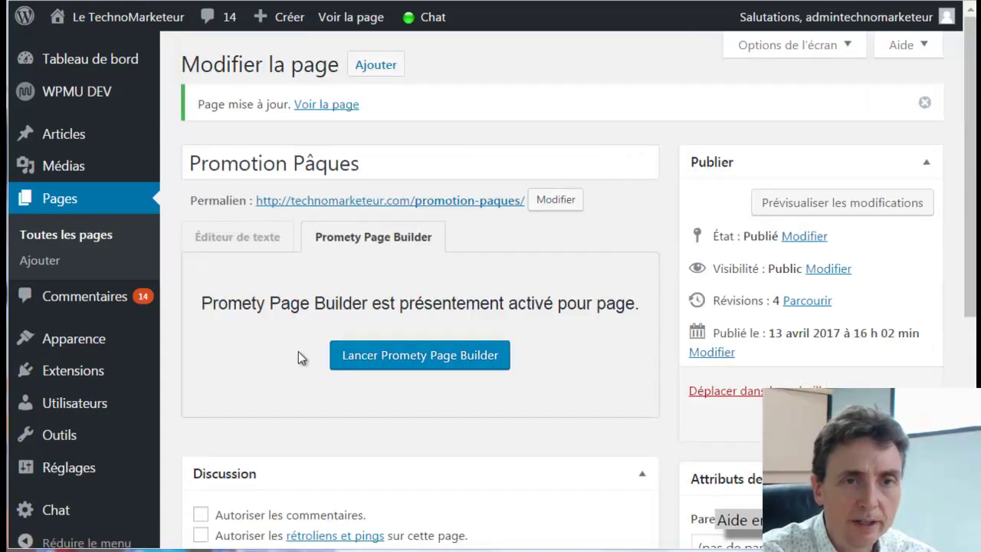
- Allow comments on the Promotion Pâques page and update it
scroll(337, 319, "down", 3)
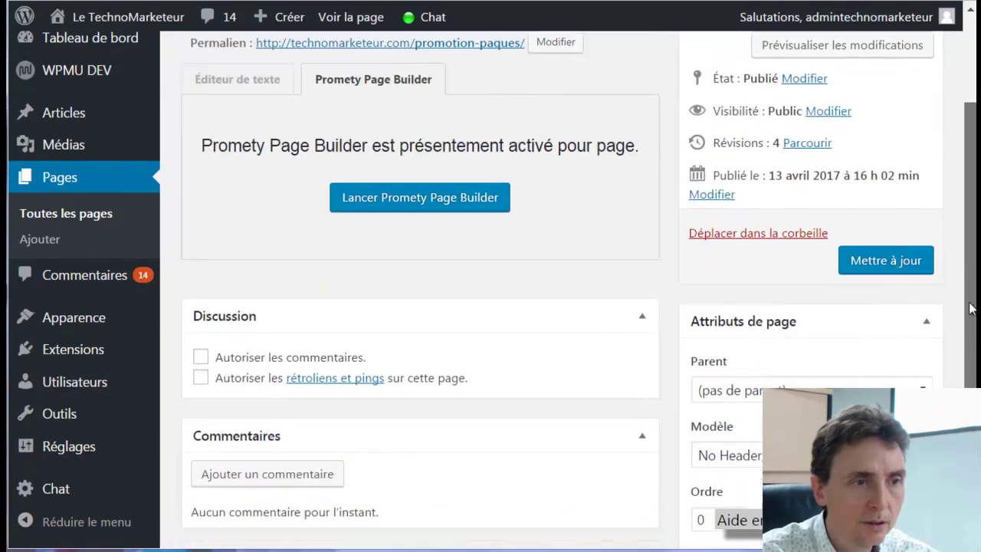
left_click(201, 320)
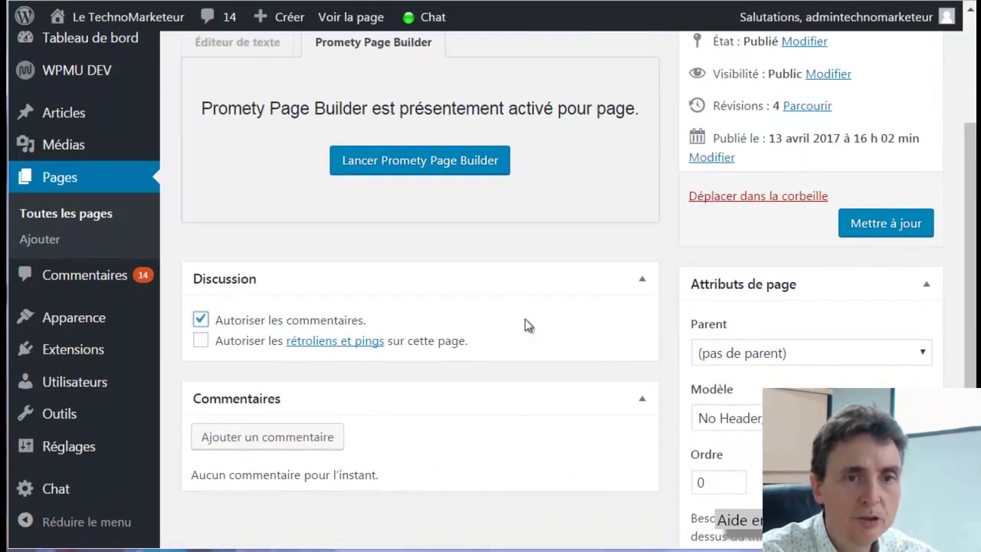
left_click(889, 223)
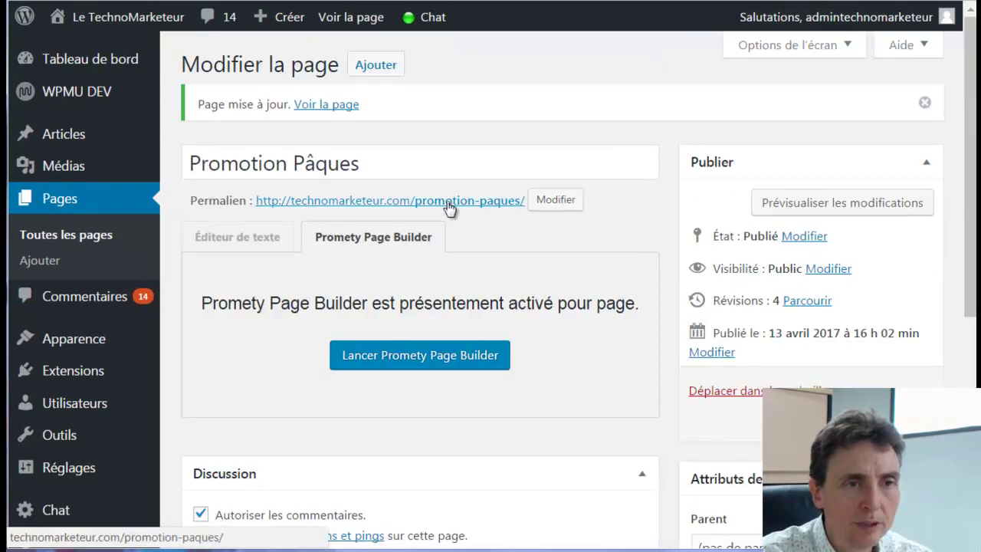
- Open the published Promotion Pâques page from its permalink and examine it from the comment form up to the testimonials section
right_click(450, 205)
left_click(479, 214)
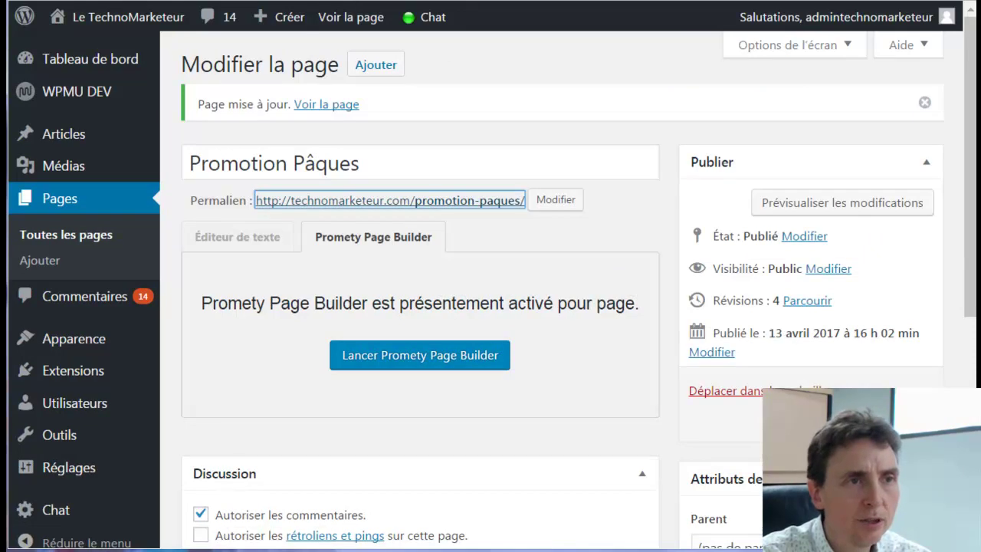
left_click(394, 1)
left_click_drag(969, 56, 971, 407)
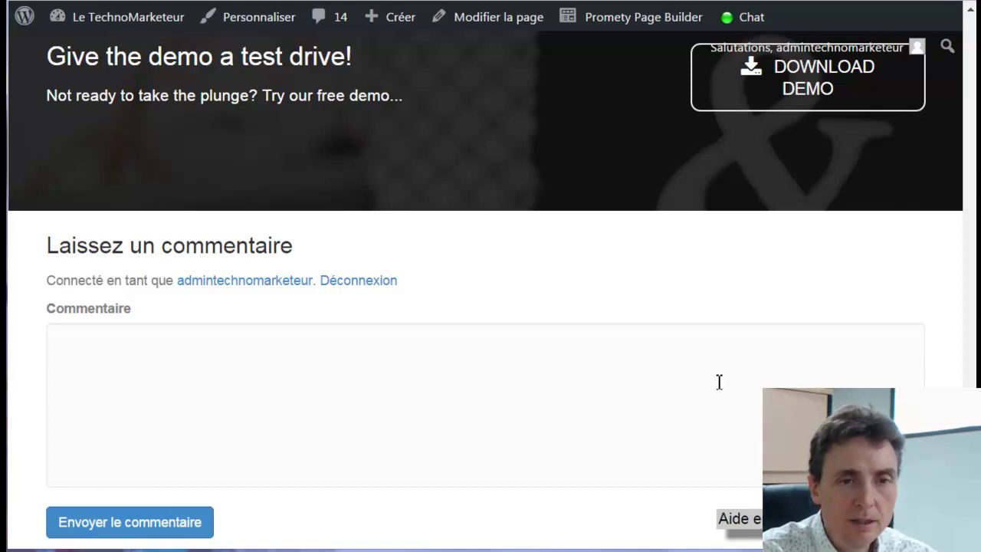
scroll(490, 291, "up", 2)
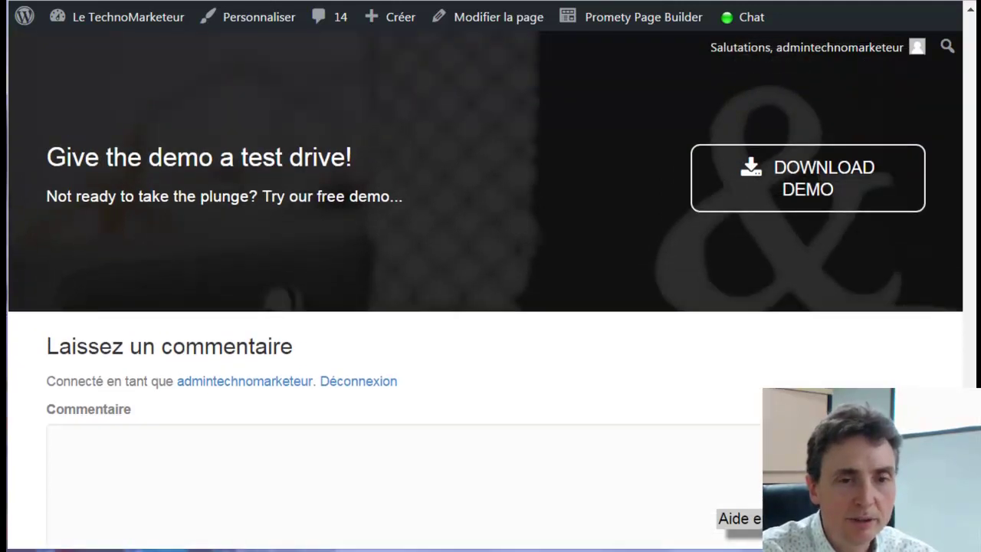
scroll(491, 291, "up", 12)
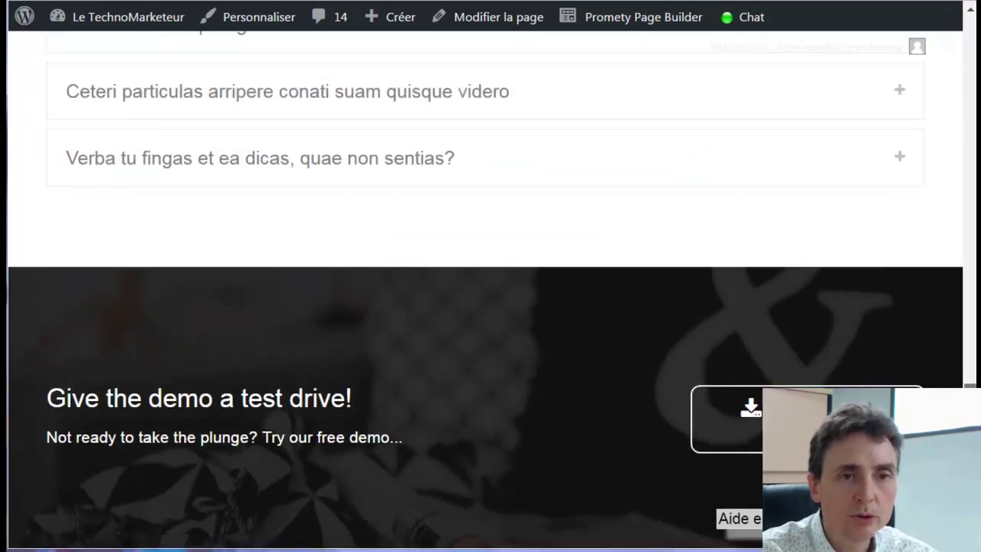
scroll(605, 267, "up", 3)
scroll(605, 267, "down", 1)
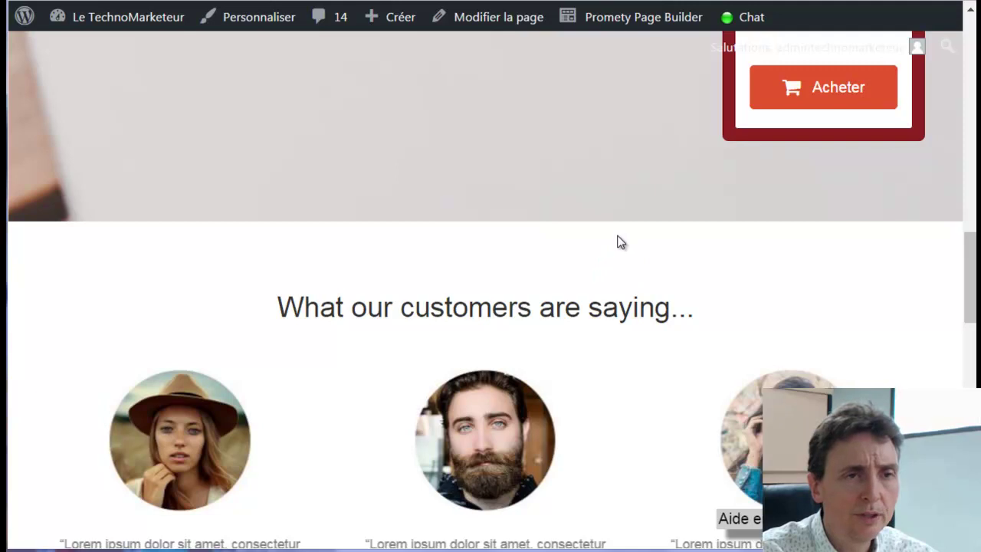
- Start a new page and insert a WordPress Chat shortcode with the default settings in its text editor
left_click(493, 23)
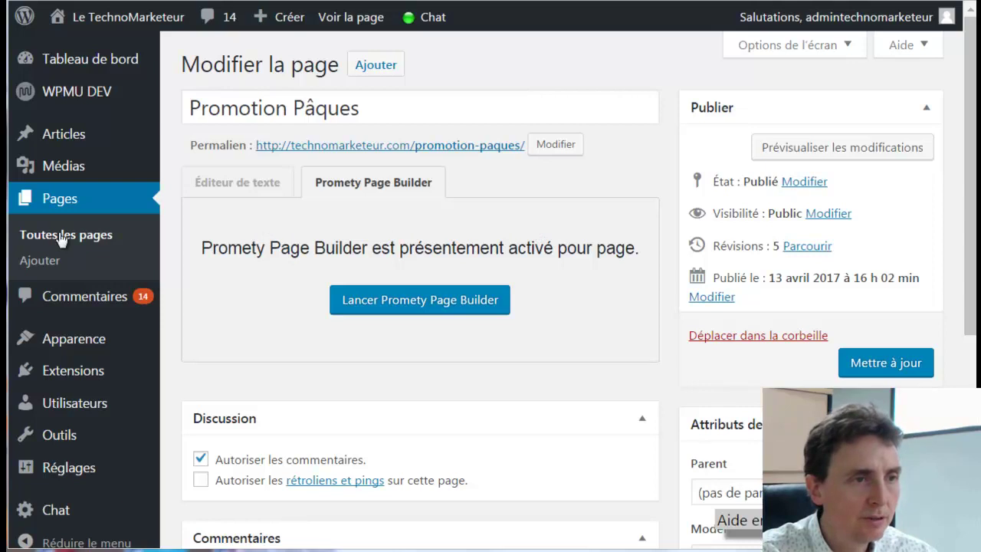
left_click(42, 261)
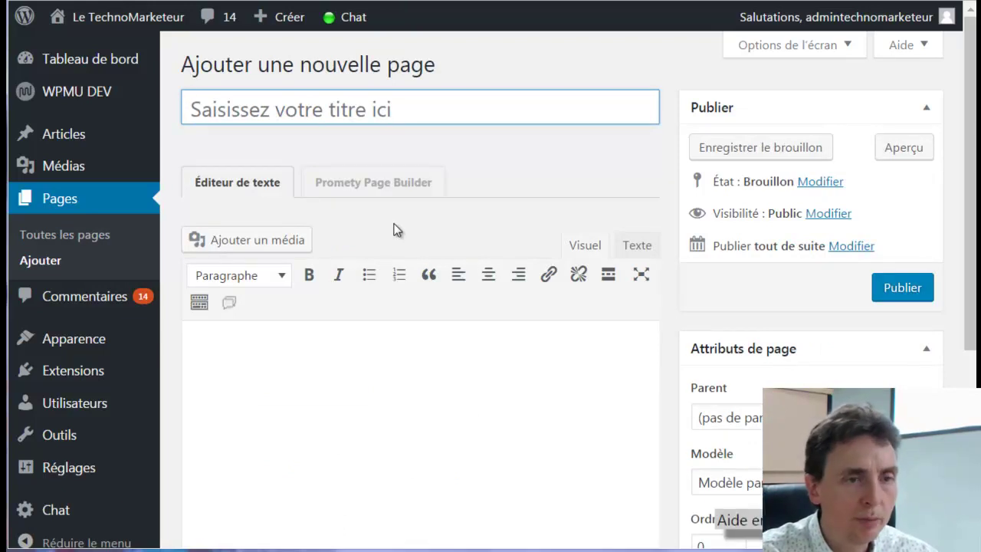
left_click(228, 306)
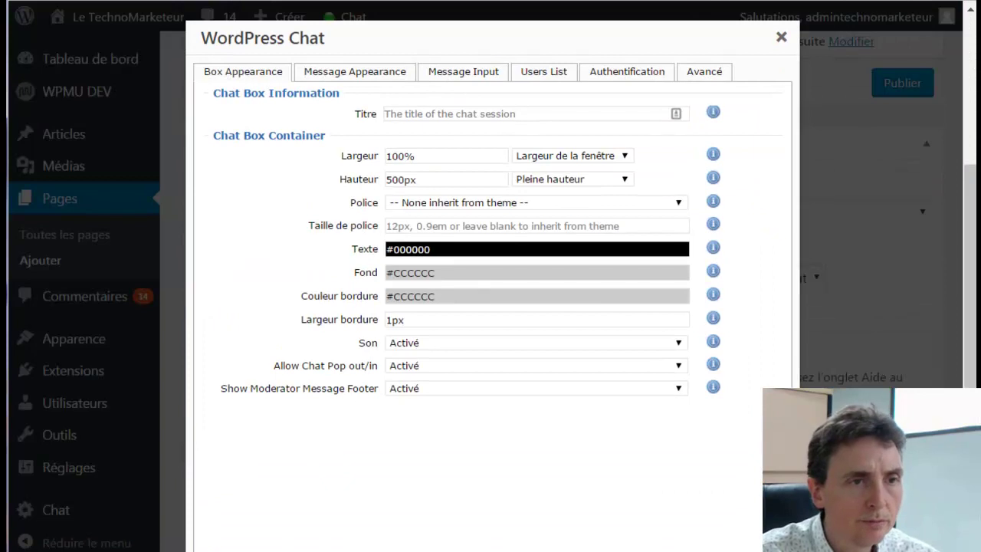
left_click(506, 549)
- Copy the complete [chat blocked_ip_addresses_active="disabled" ] shortcode from the new page's text
left_click_drag(535, 158, 198, 155)
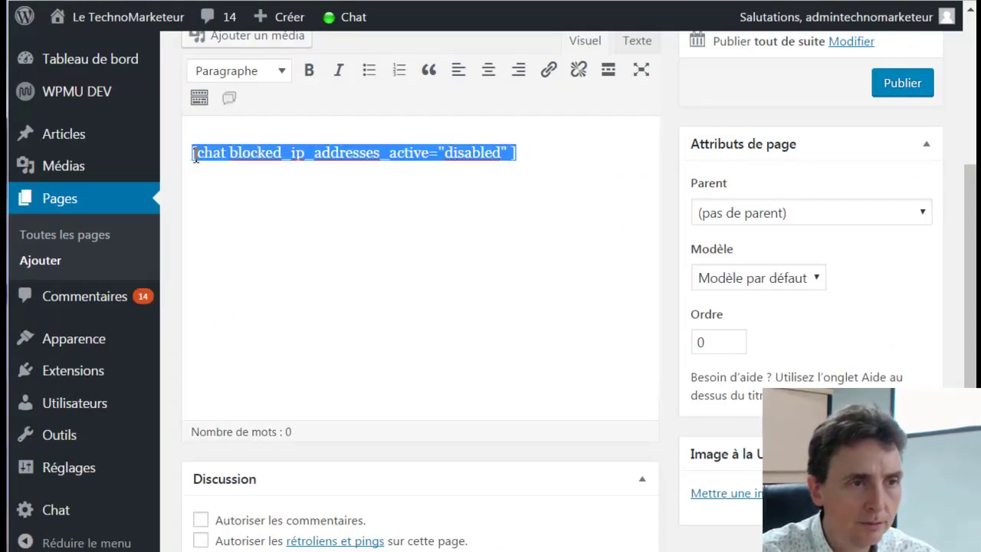
right_click(254, 153)
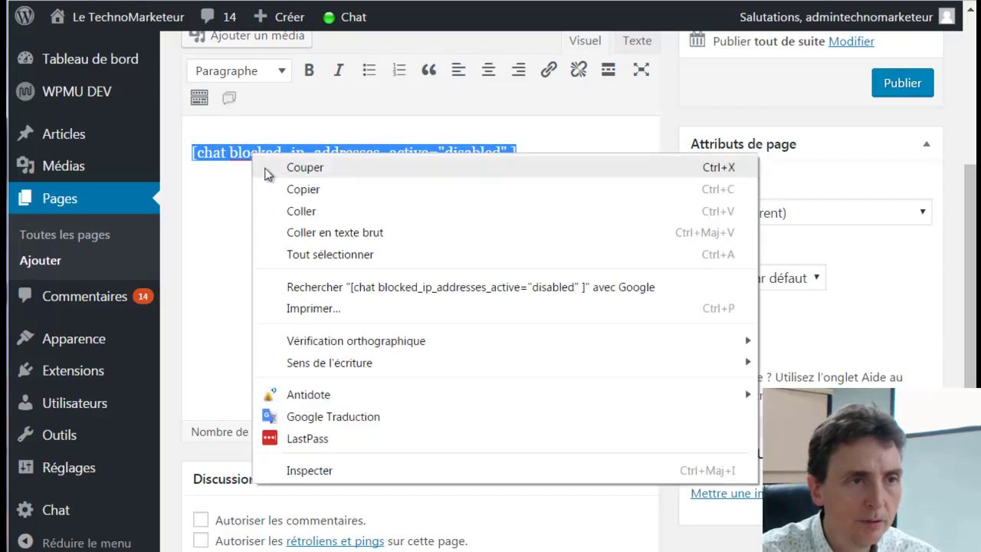
left_click(287, 189)
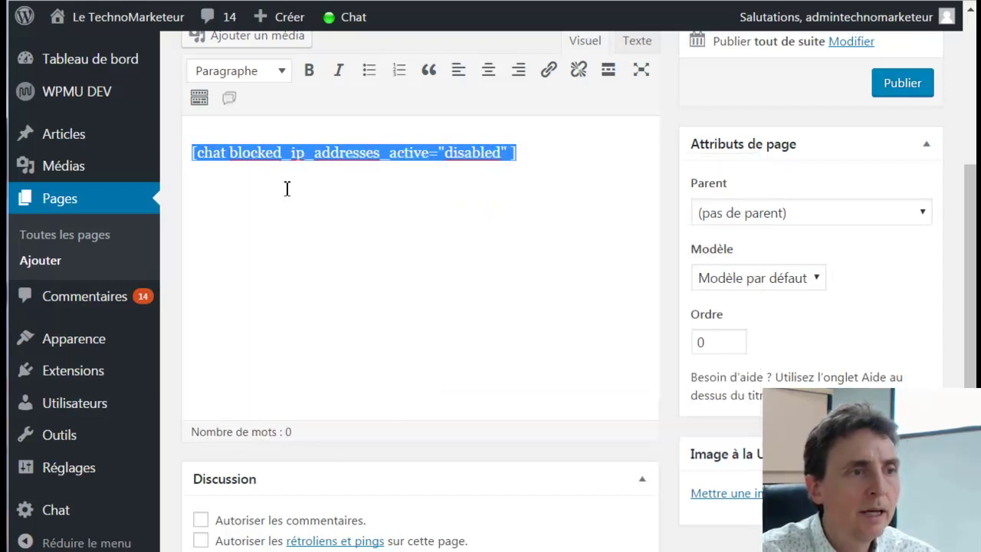
- Leave the new page without saving, reopen Promotion Pâques in Promety Page Builder and hide the content panel at the testimonials section
left_click(46, 235)
left_click(559, 85)
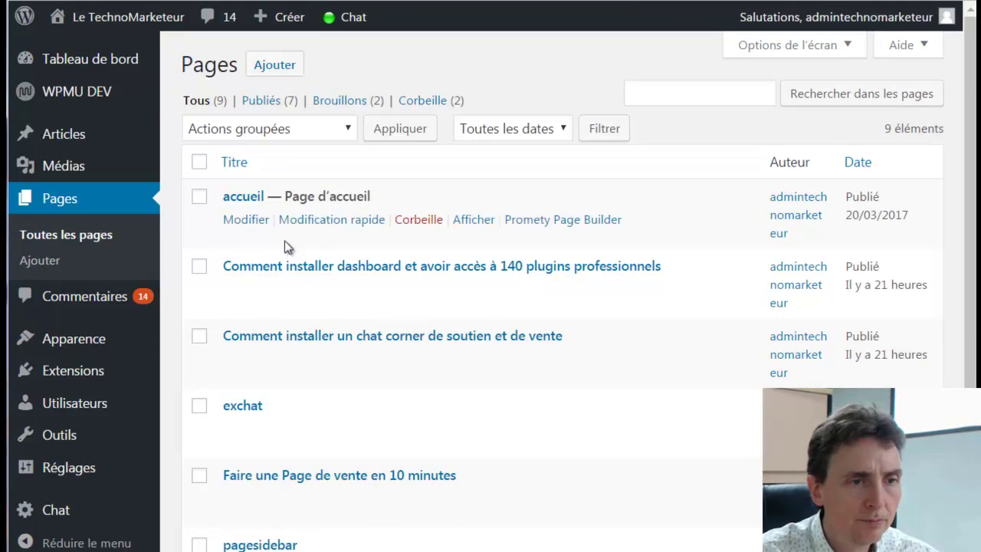
scroll(293, 266, "down", 4)
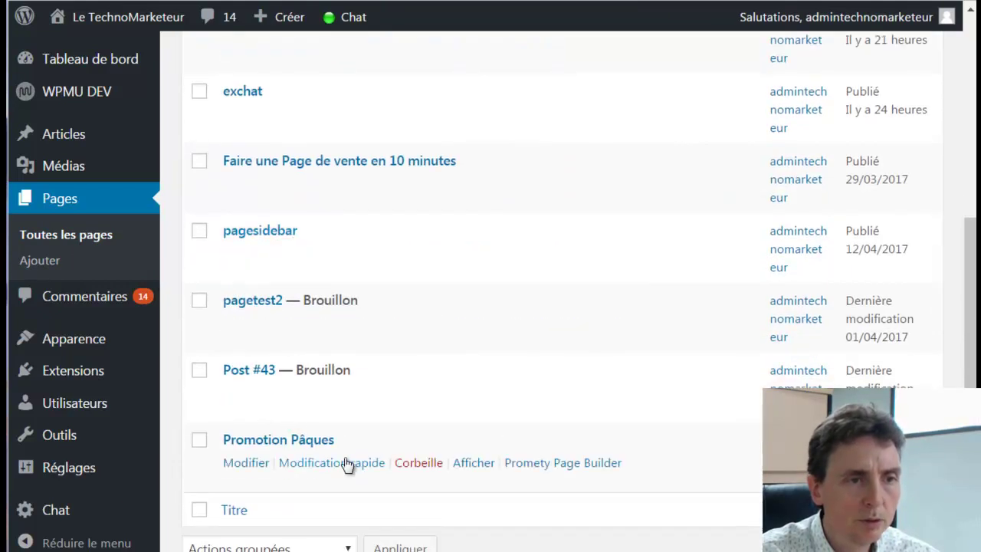
left_click(246, 463)
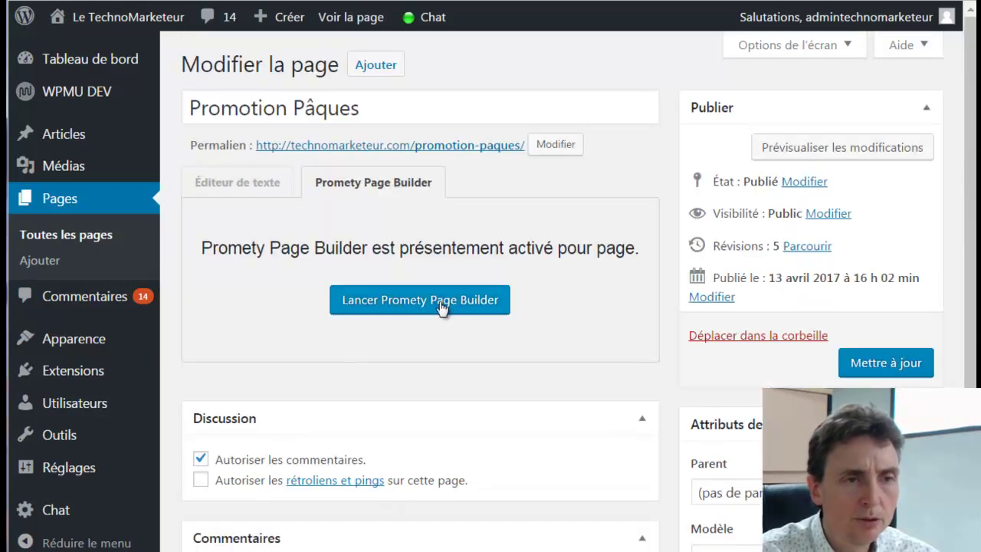
left_click(440, 302)
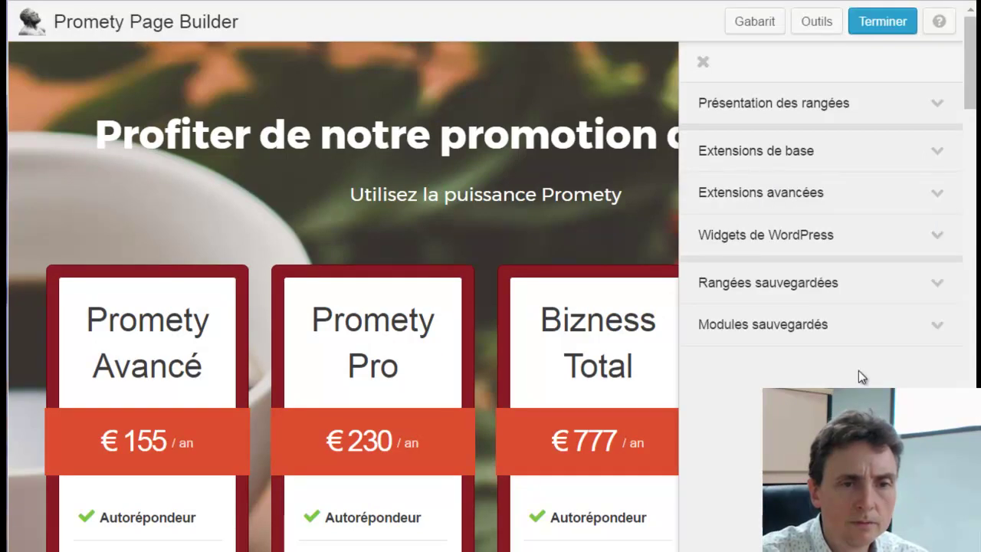
left_click_drag(972, 71, 975, 296)
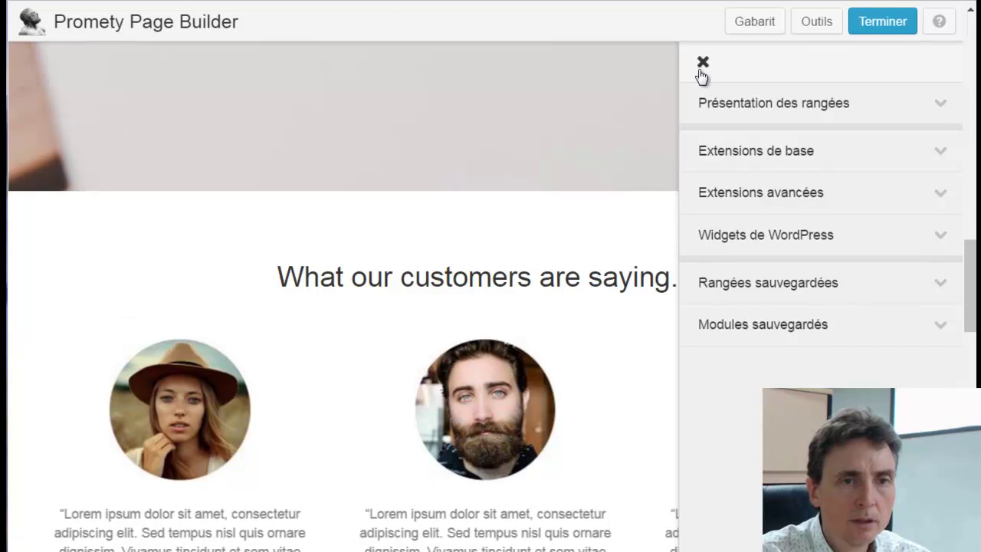
left_click(702, 63)
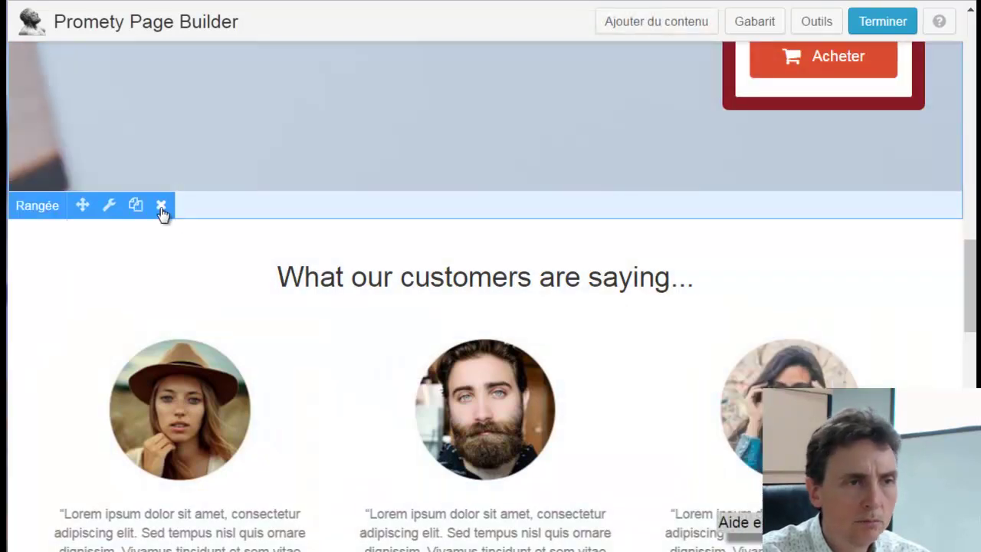
- Delete the "What our customers are saying..." testimonials row below the pricing table
scroll(163, 311, "down", 3)
scroll(163, 310, "up", 3)
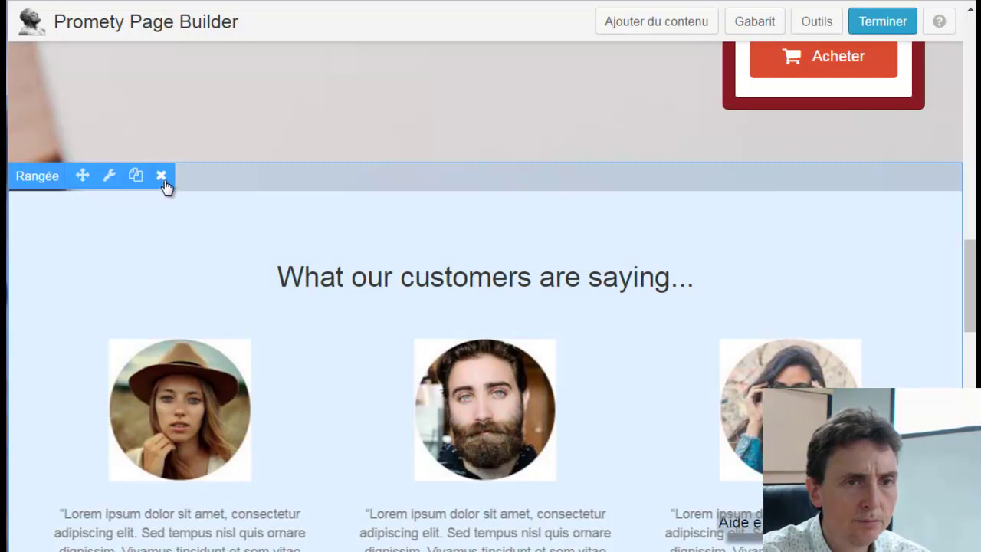
left_click(162, 177)
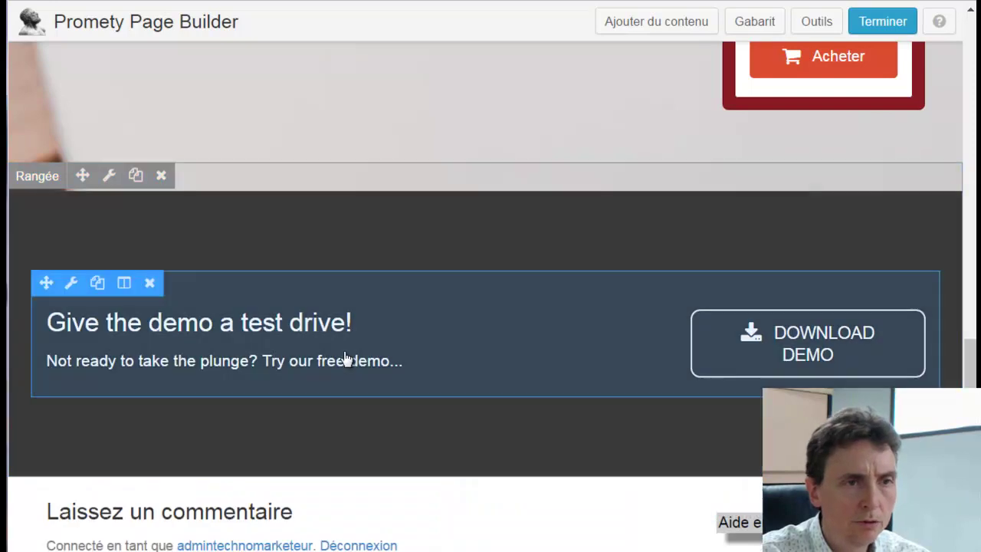
scroll(346, 359, "down", 3)
scroll(346, 358, "up", 3)
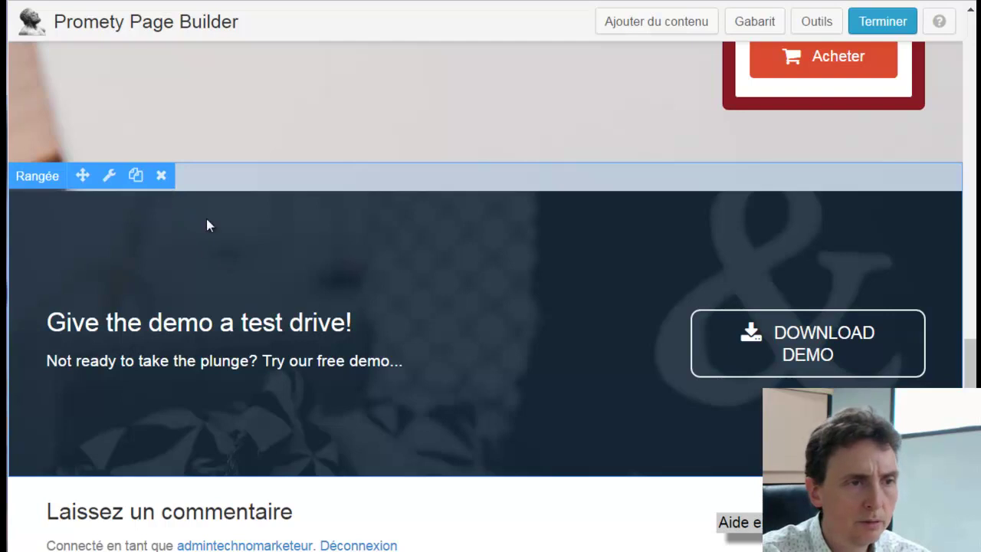
- Add a one-column row between the "Give the demo a test drive!" banner and the comment form
scroll(215, 253, "down", 3)
scroll(184, 322, "up", 1)
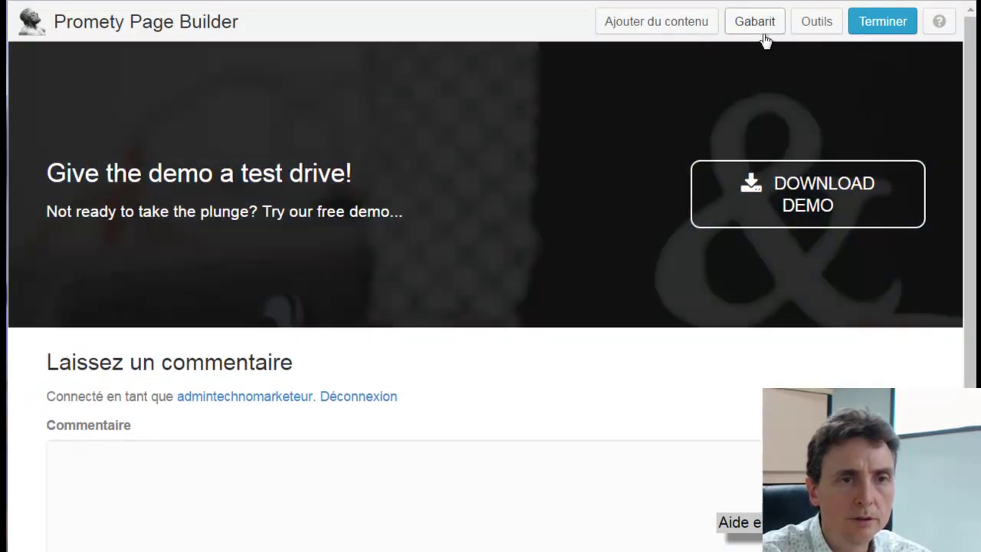
left_click(656, 21)
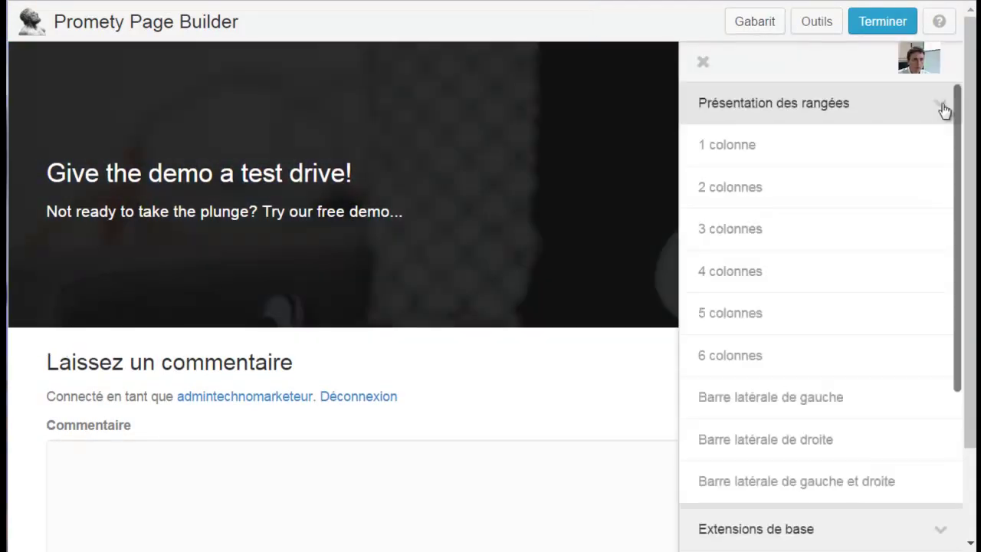
left_click_drag(792, 143, 406, 458)
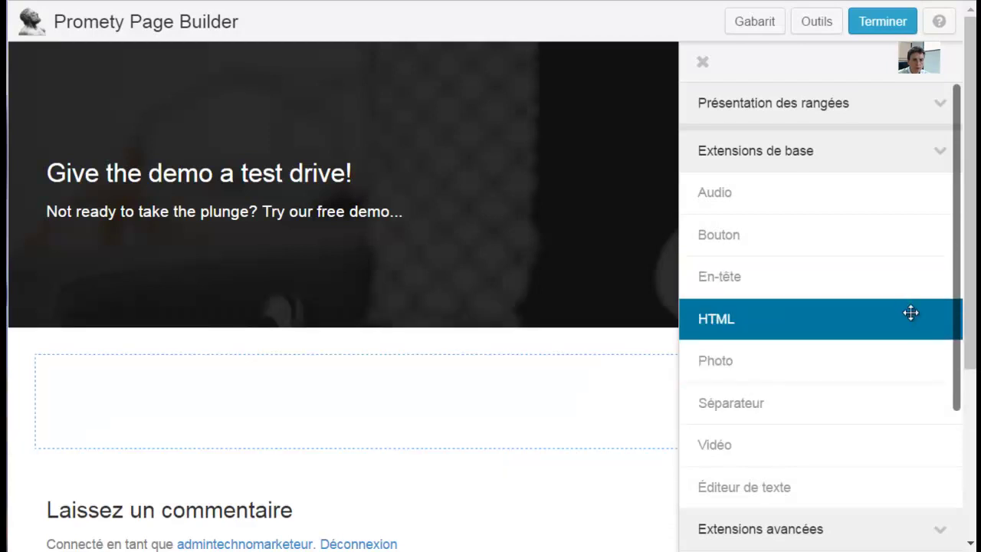
- Insert a text editor module in the empty row, paste the shortcode [chat blocked_ip_addresses_active="disabled" ] into it and save it
left_click_drag(971, 333, 971, 373)
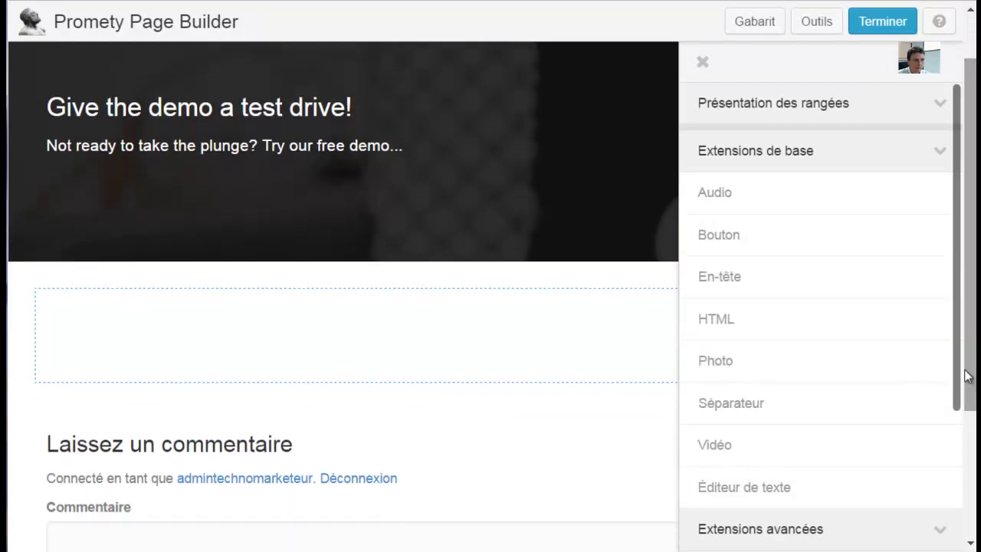
left_click_drag(782, 486, 443, 351)
key("ctrl+v")
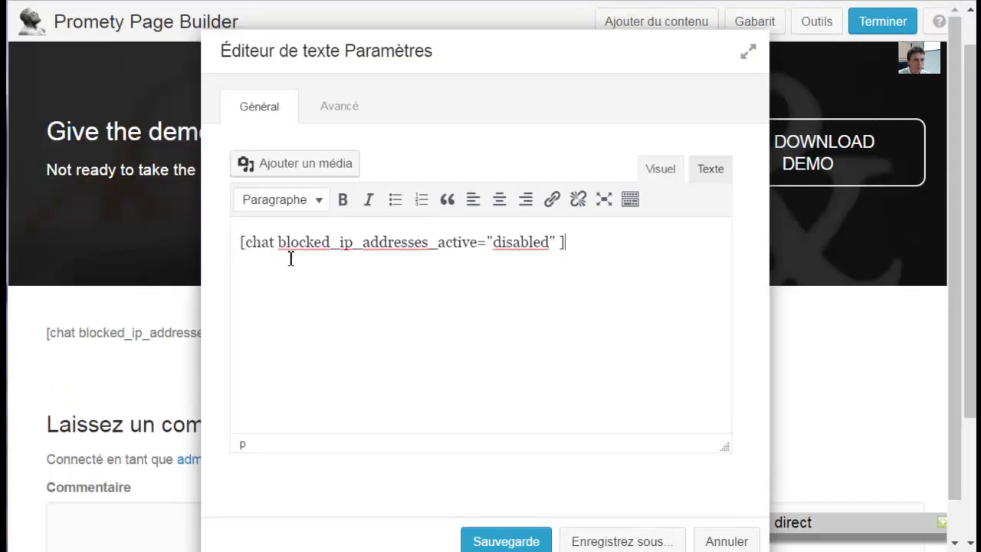
left_click(504, 542)
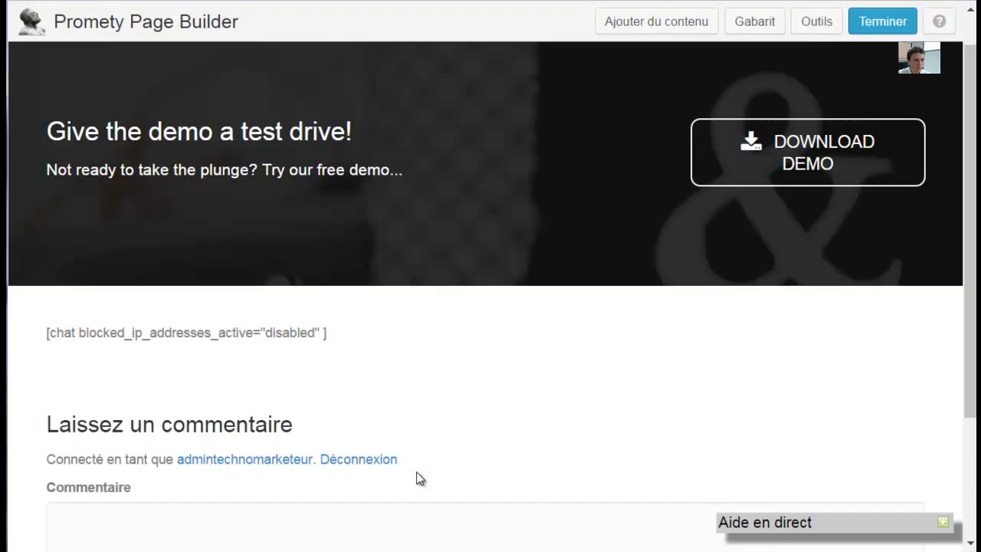
- Finish editing in the page builder and publish the page changes
scroll(440, 432, "down", 2)
left_click(886, 29)
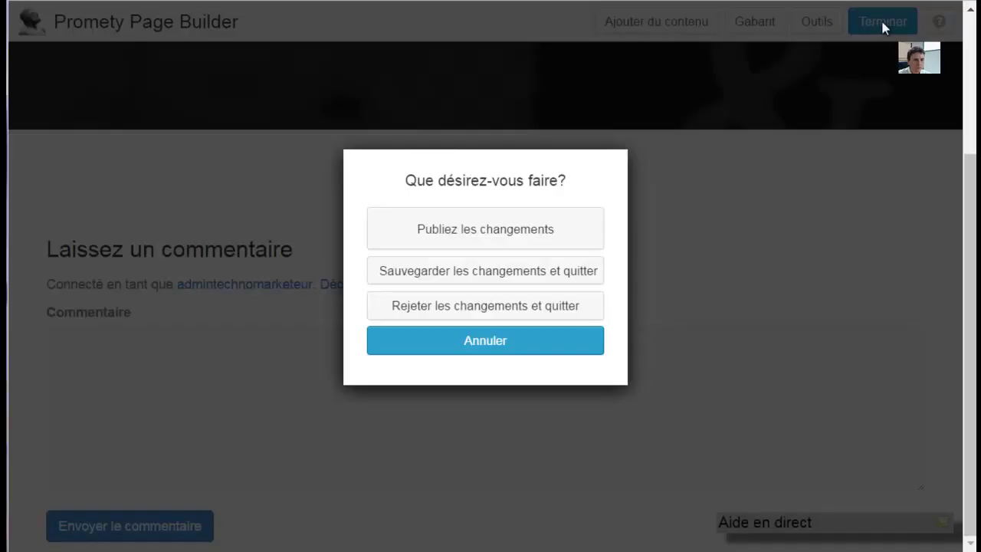
left_click(486, 229)
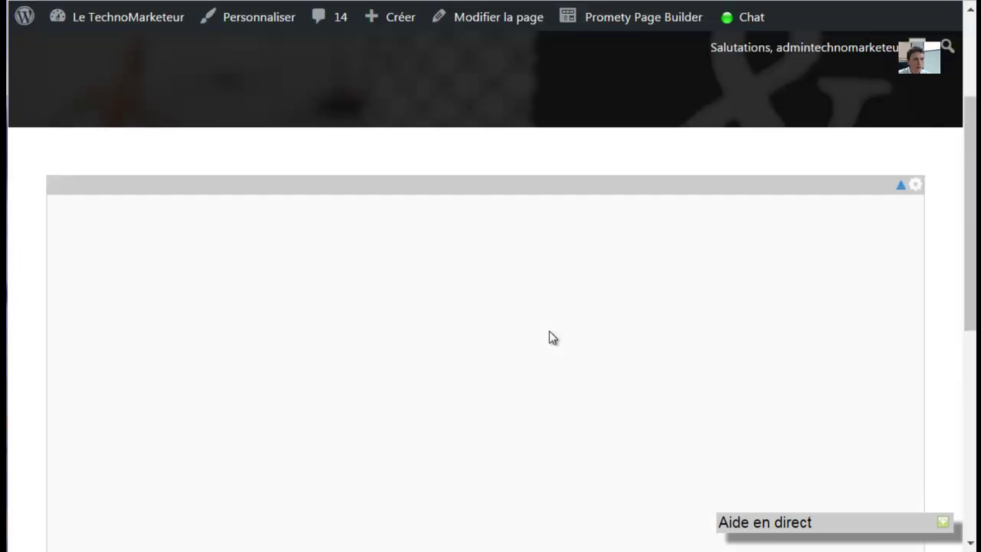
- Examine the published page's chat box and its message field, the comment form and the promotion heading with its pricing plans
scroll(404, 255, "down", 3)
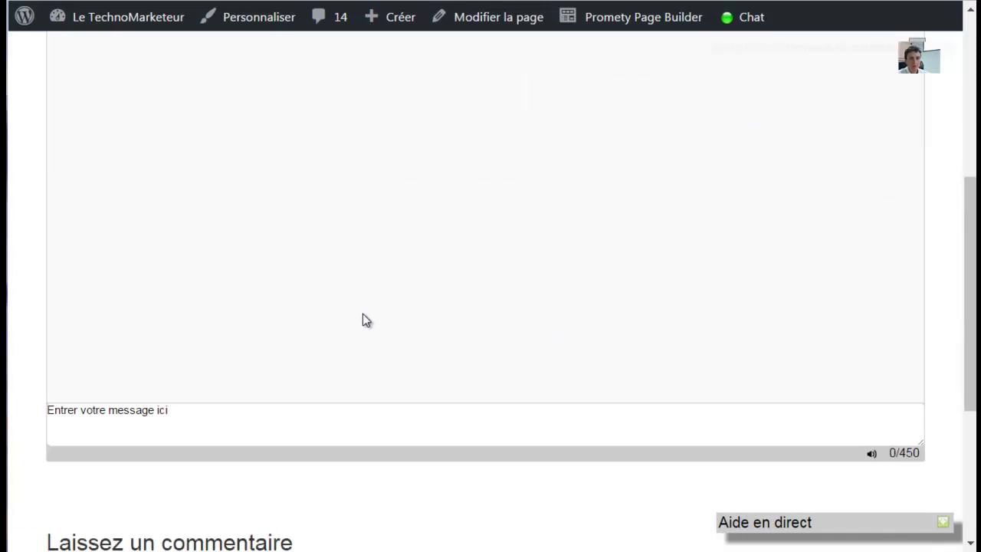
left_click(273, 416)
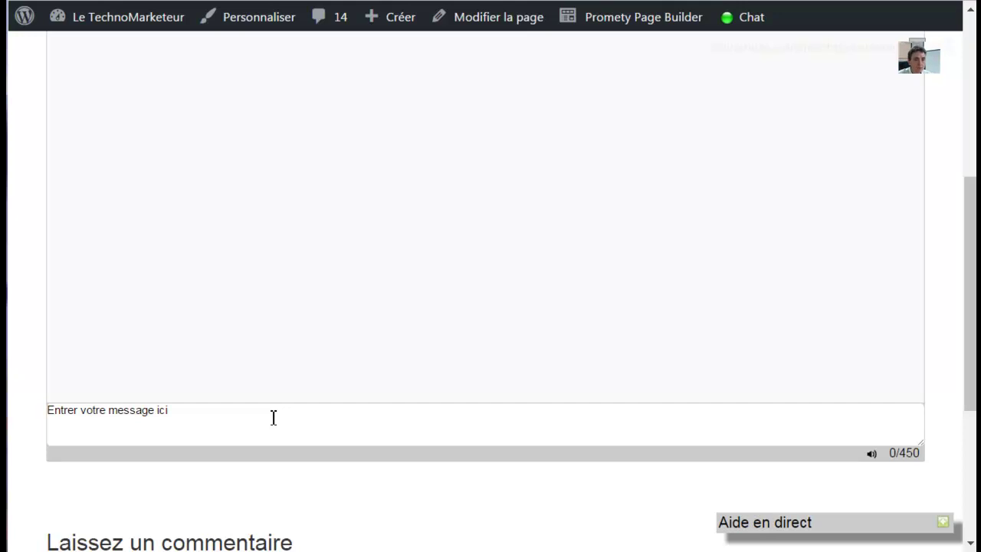
scroll(278, 417, "up", 1)
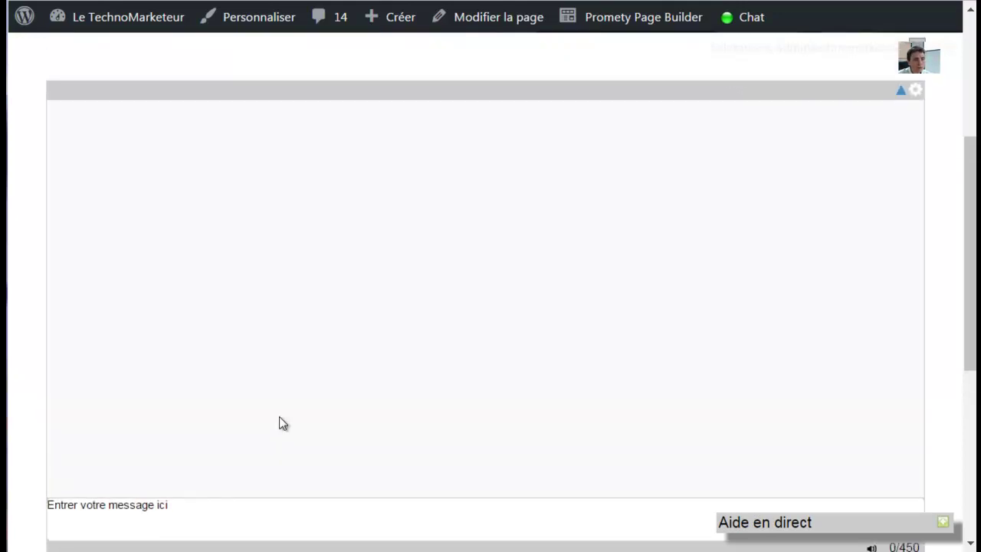
scroll(279, 417, "down", 1)
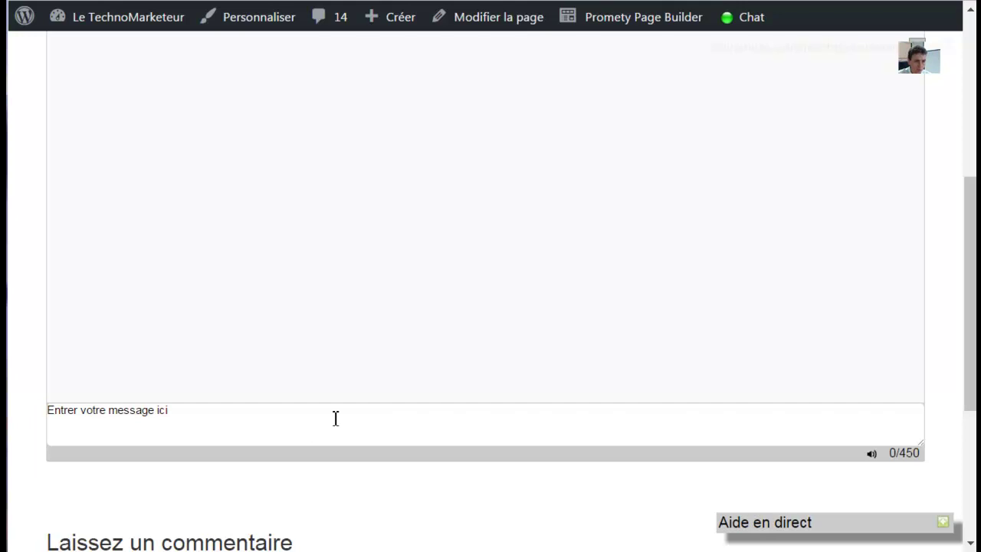
scroll(333, 421, "down", 1)
scroll(333, 388, "up", 3)
scroll(333, 387, "down", 2)
scroll(322, 386, "down", 1)
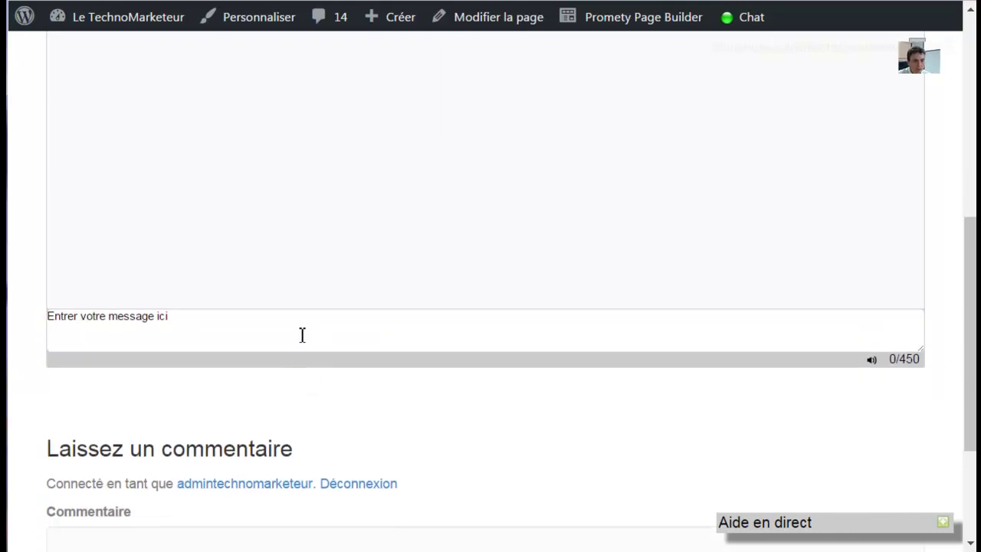
scroll(302, 342, "up", 4)
scroll(302, 343, "down", 3)
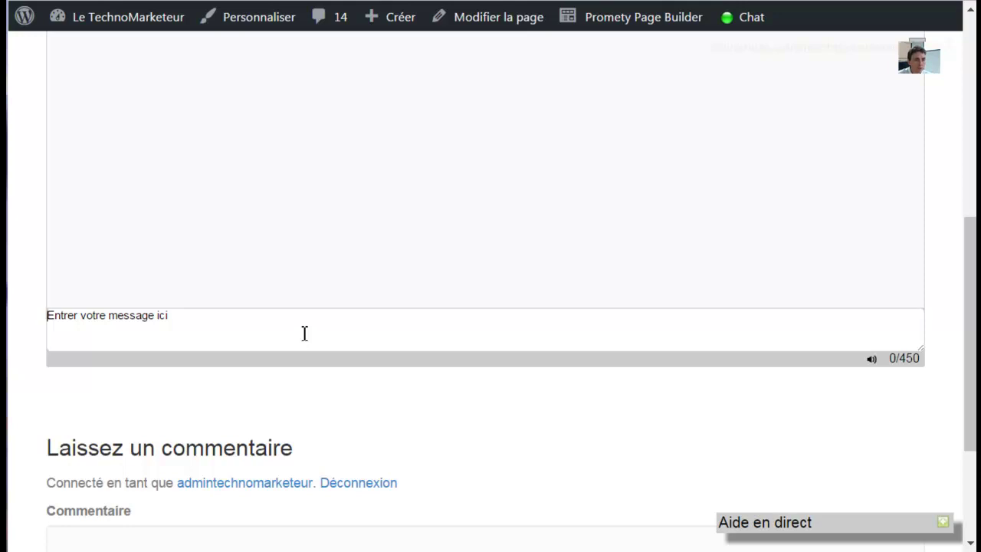
scroll(305, 339, "up", 3)
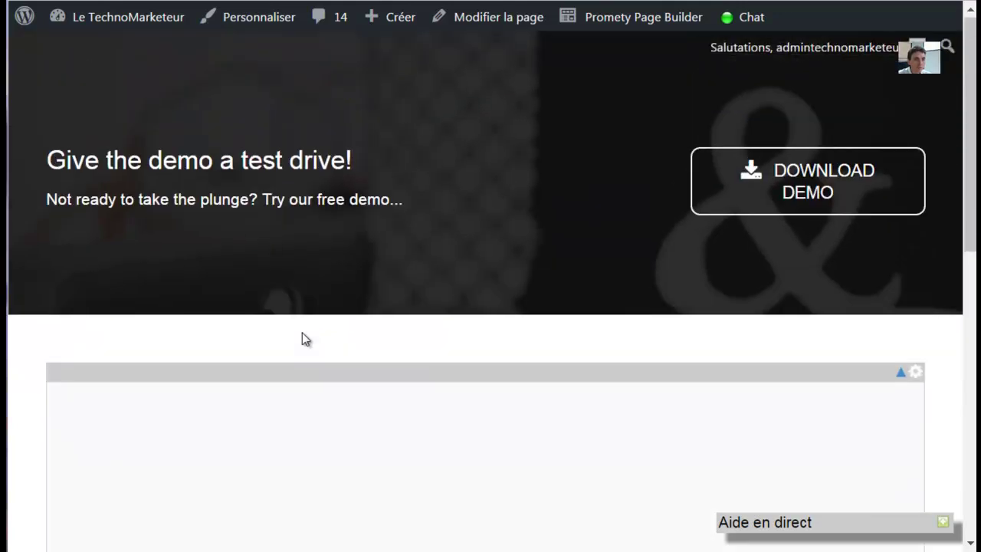
scroll(305, 335, "down", 8)
left_click_drag(975, 194, 976, 395)
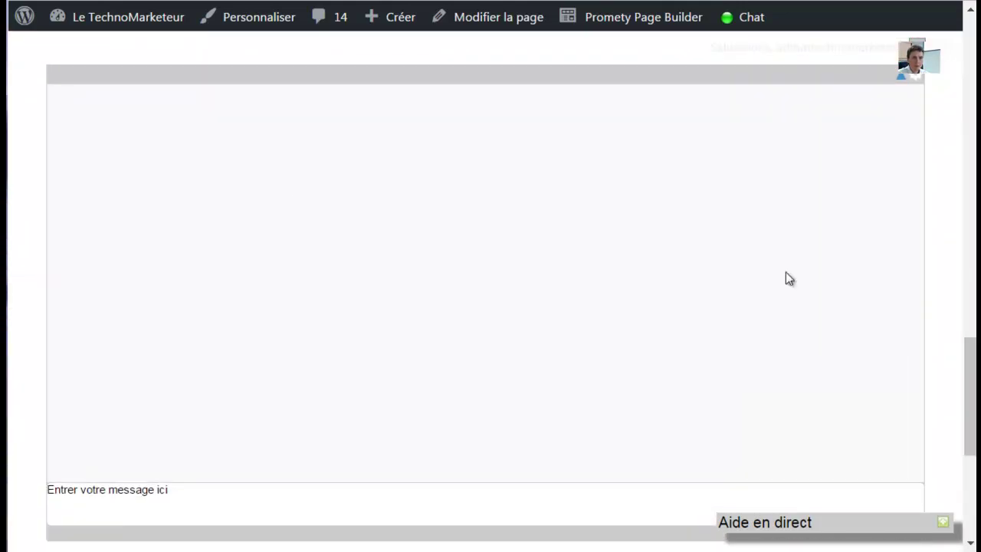
mouse_move(971, 365)
left_mouse_down()
mouse_move(946, 452)
mouse_move(974, 431)
mouse_move(974, 244)
mouse_move(975, 391)
mouse_move(973, 380)
left_mouse_up()
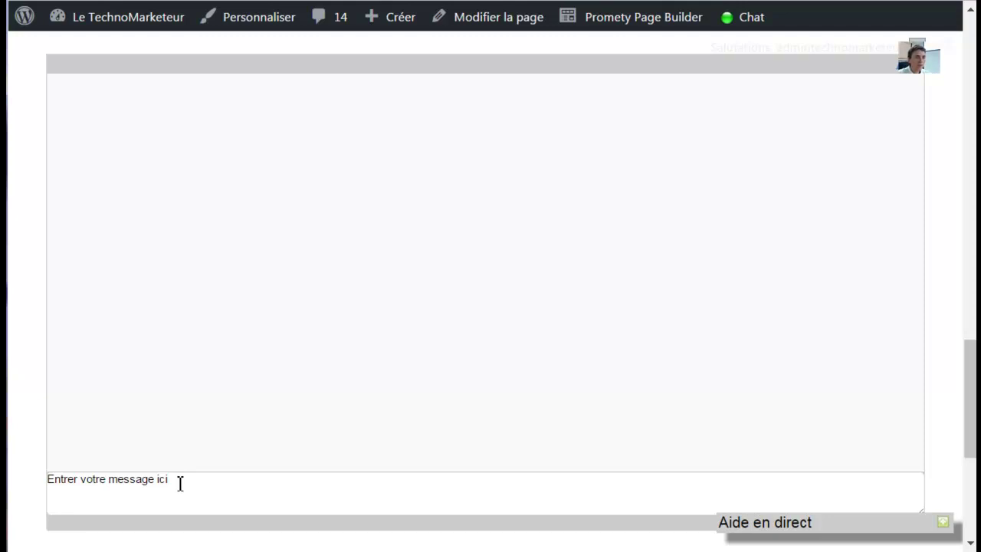
scroll(181, 481, "down", 5)
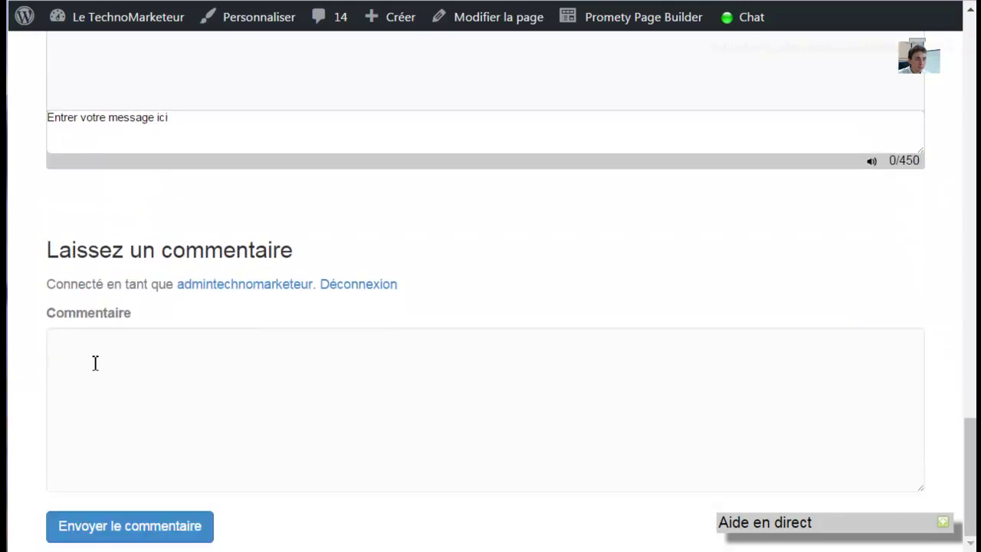
left_click(125, 386)
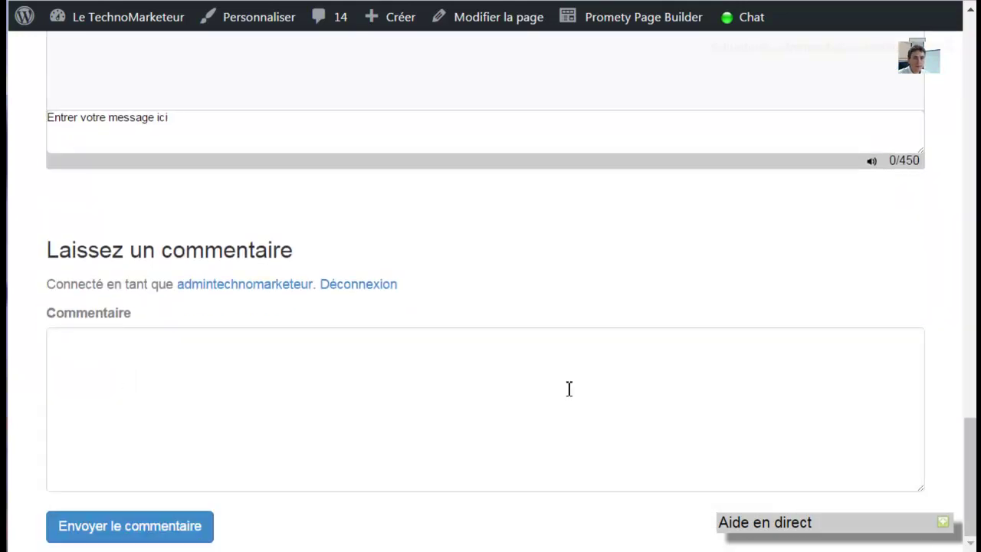
scroll(832, 423, "up", 5)
scroll(828, 417, "up", 18)
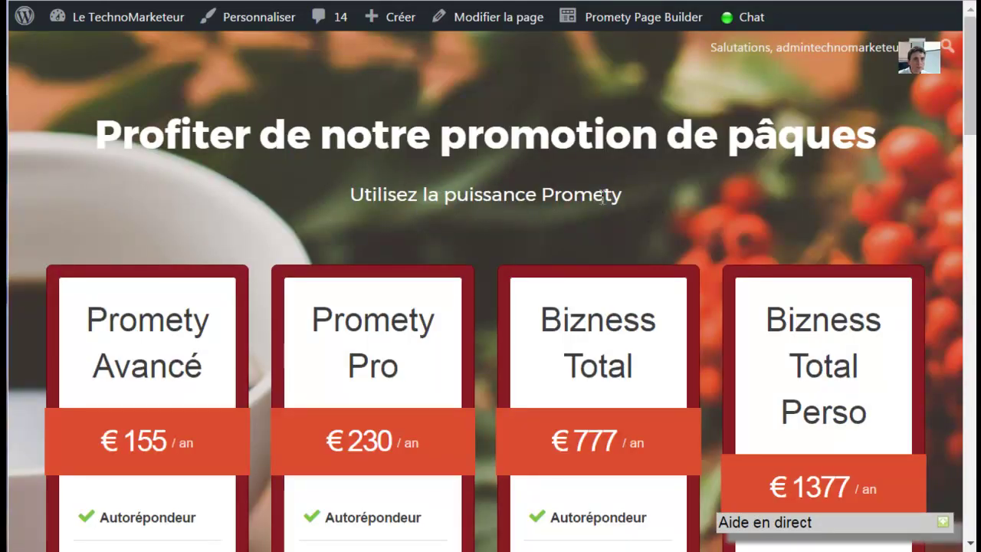
- Reopen the page in Promety Page Builder and check the "Utilisez la puissance Promety" heading's settings without changing them
left_click(653, 28)
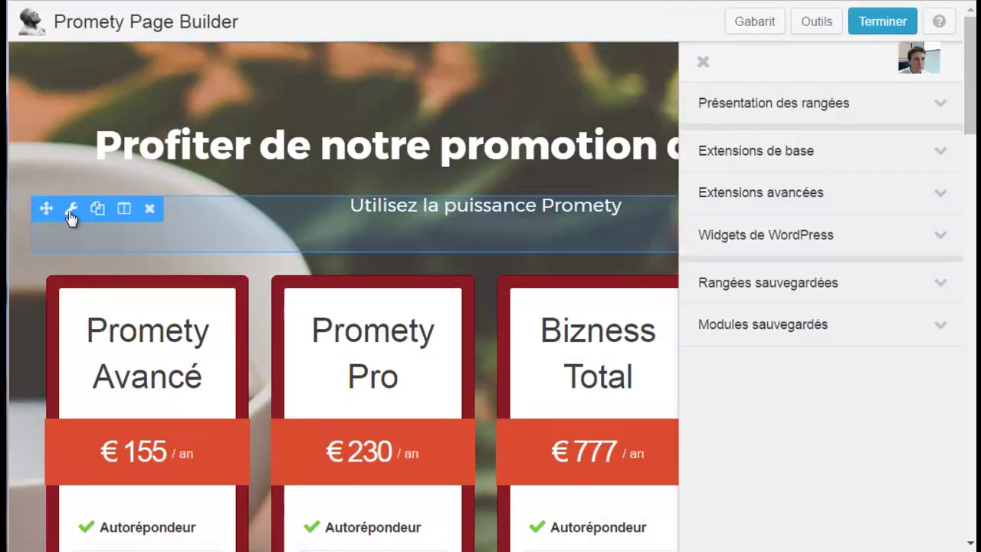
left_click(71, 210)
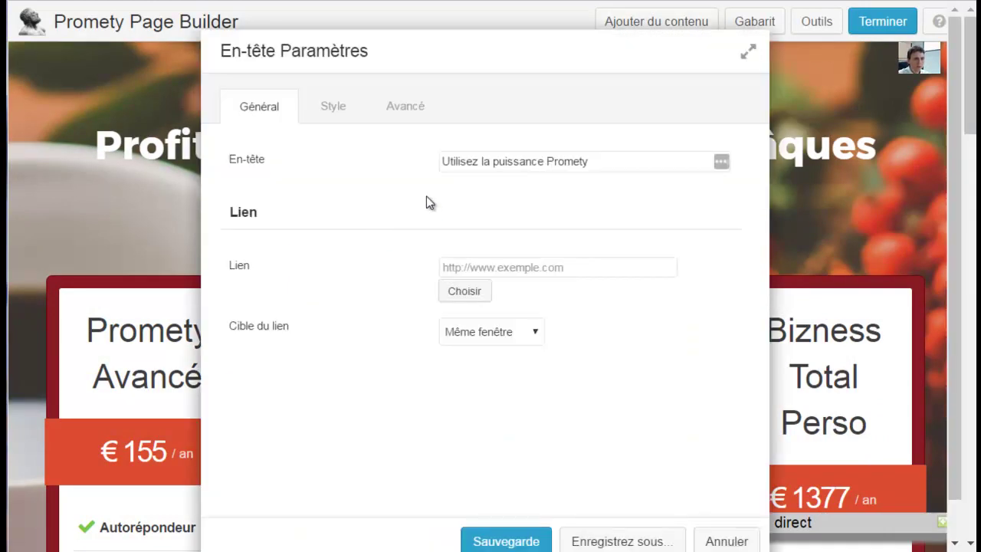
left_click(724, 540)
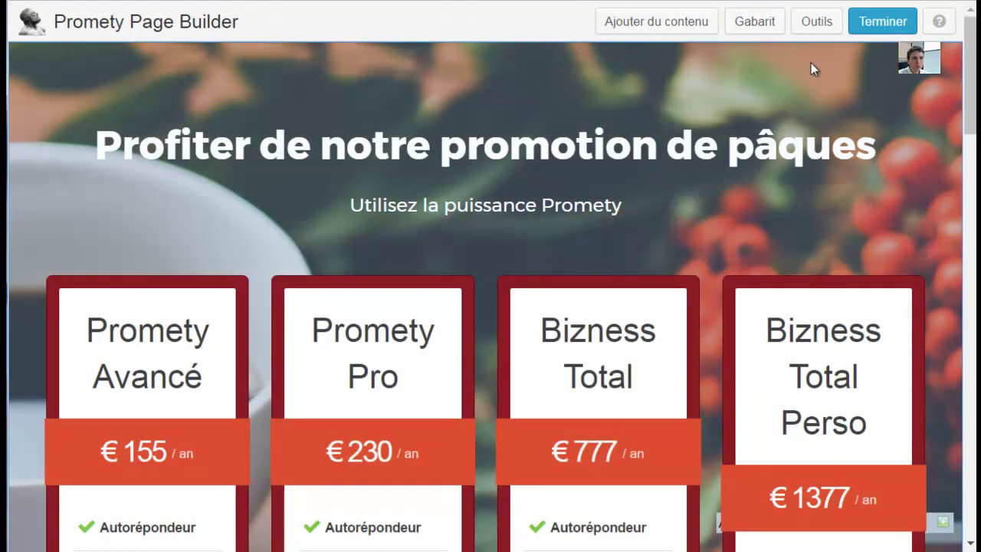
- Add a heading module between the subtitle and the pricing table reading "Voici le code de résdudction de 25 % : prometypaques25"
left_click(657, 23)
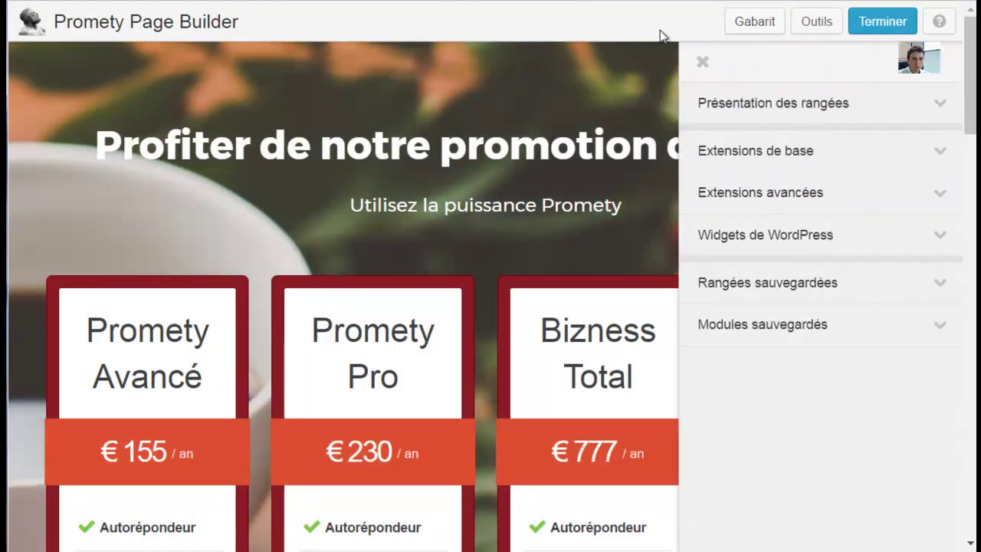
left_click(939, 154)
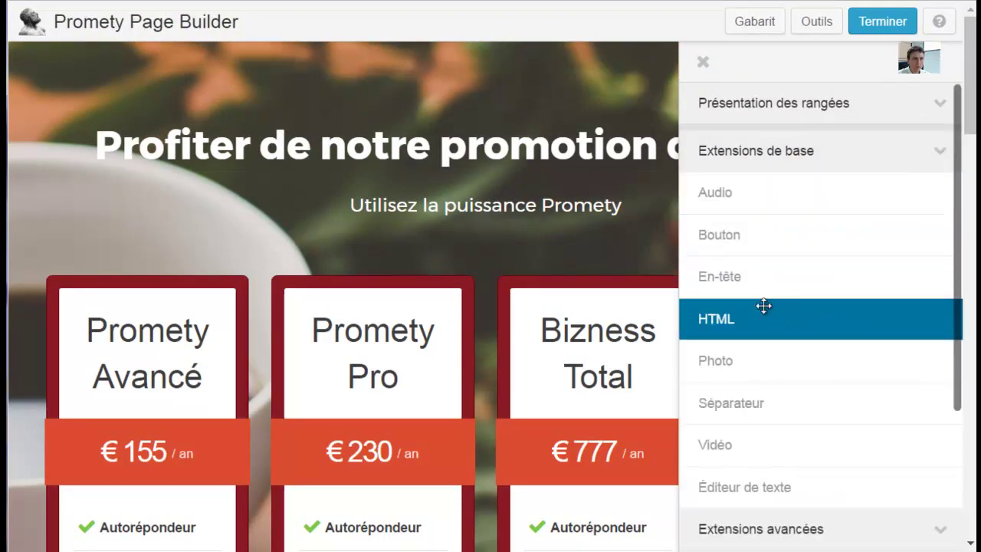
left_click_drag(746, 284, 480, 293)
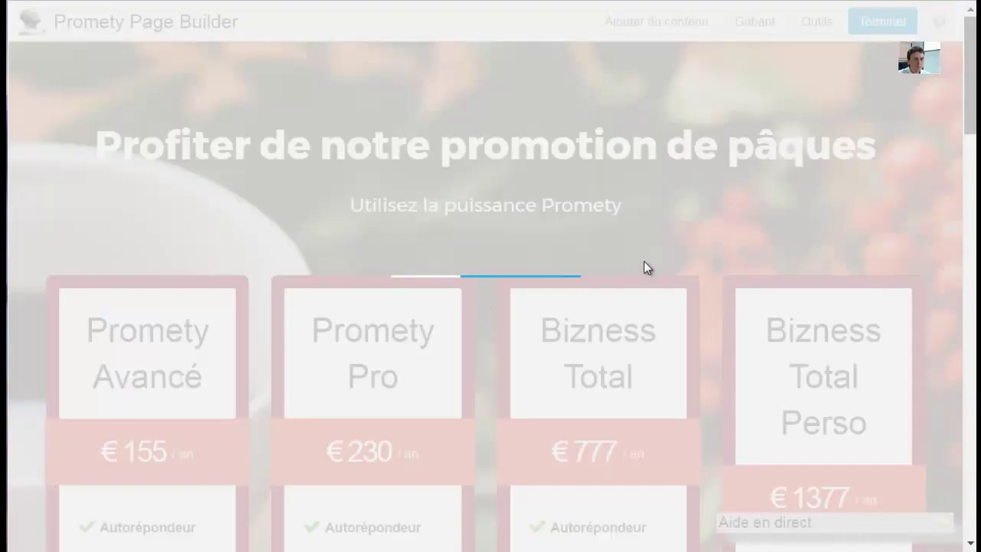
type("Voici le code de")
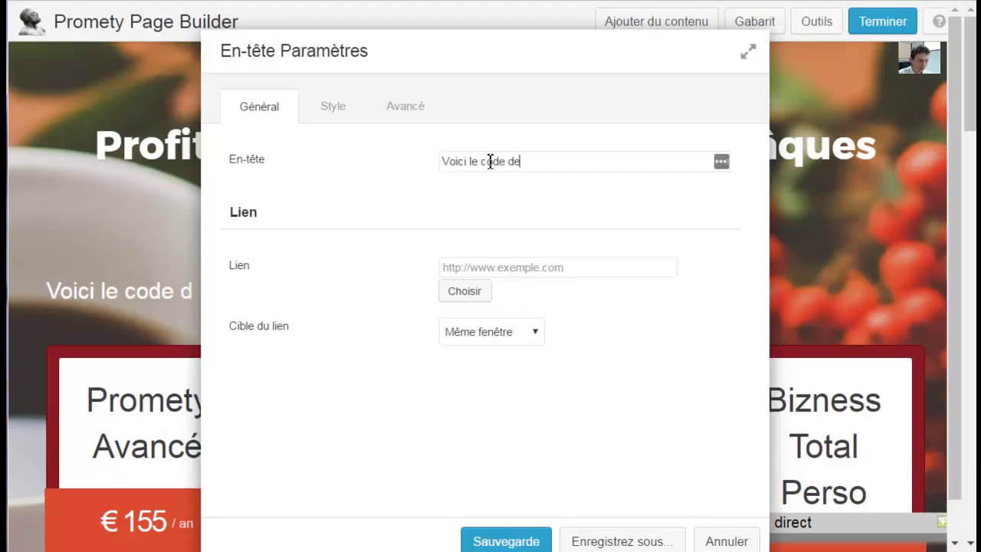
type(" résdudction de 25 % : prometypaques2")
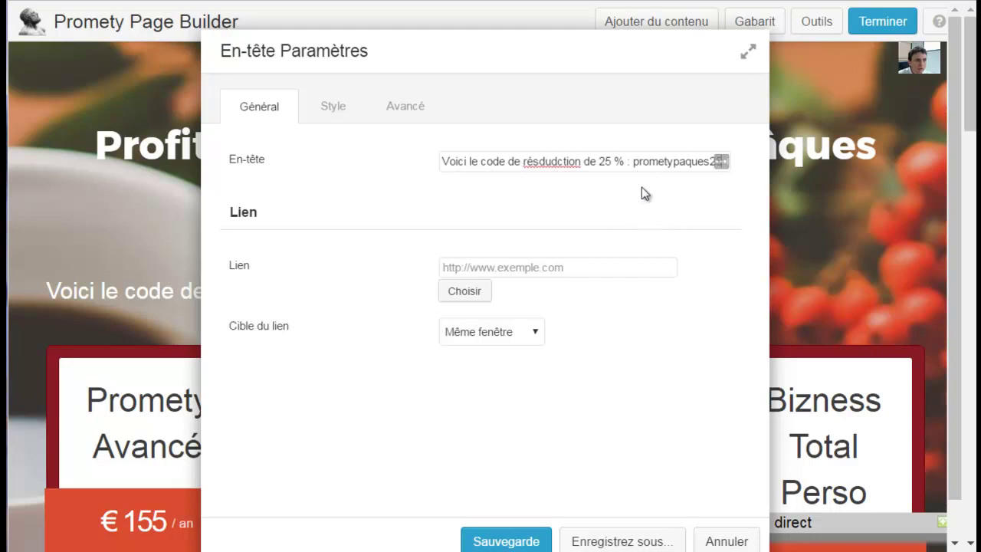
- Set the discount-code heading's HTML tag to h1 and its alignment to Centre, and save the module
left_click(332, 109)
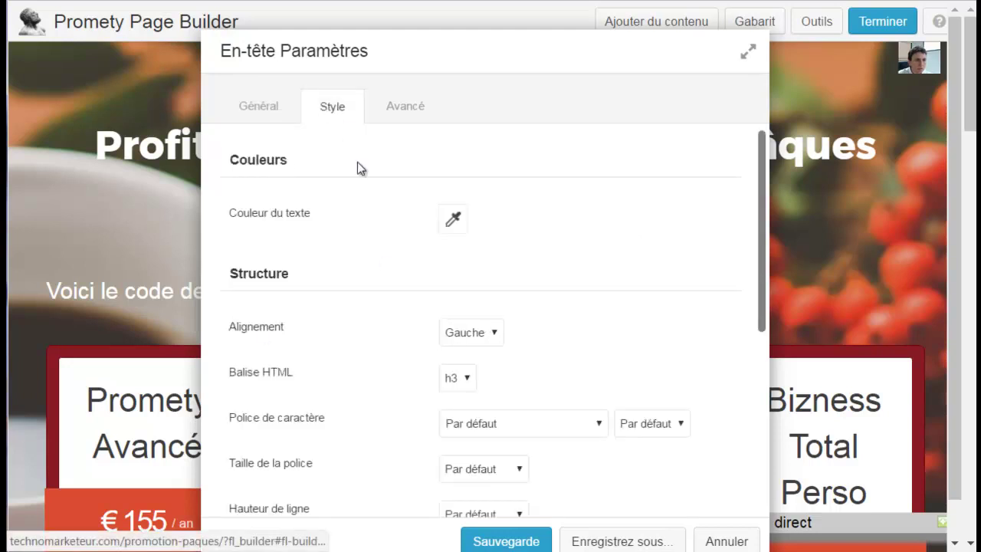
left_click(466, 380)
left_click(452, 399)
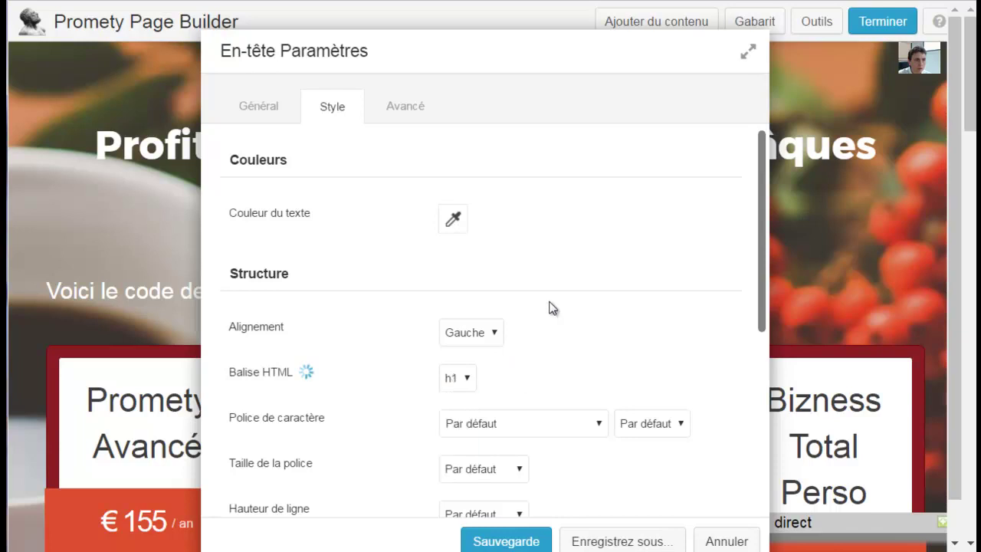
scroll(549, 309, "down", 1)
left_click(495, 239)
left_click(482, 274)
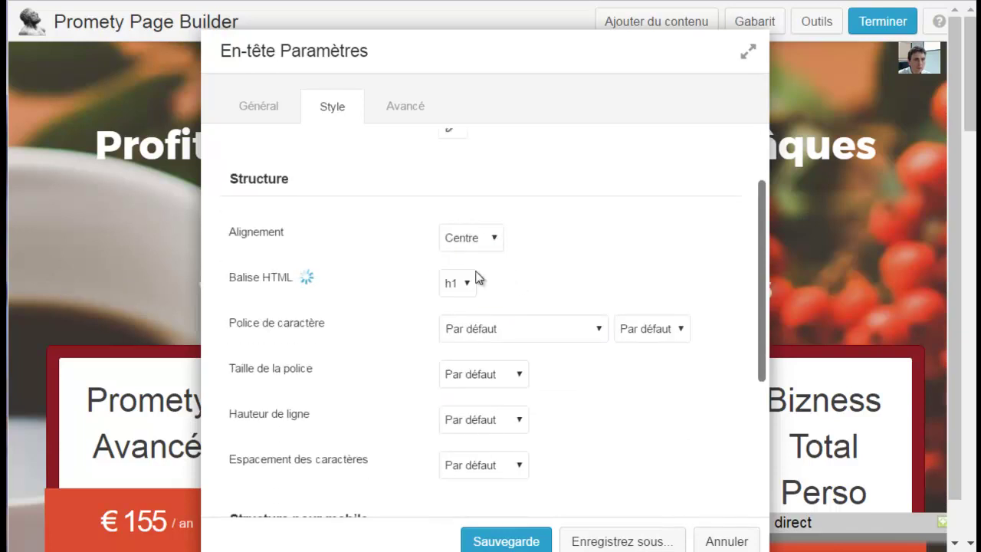
left_click(502, 542)
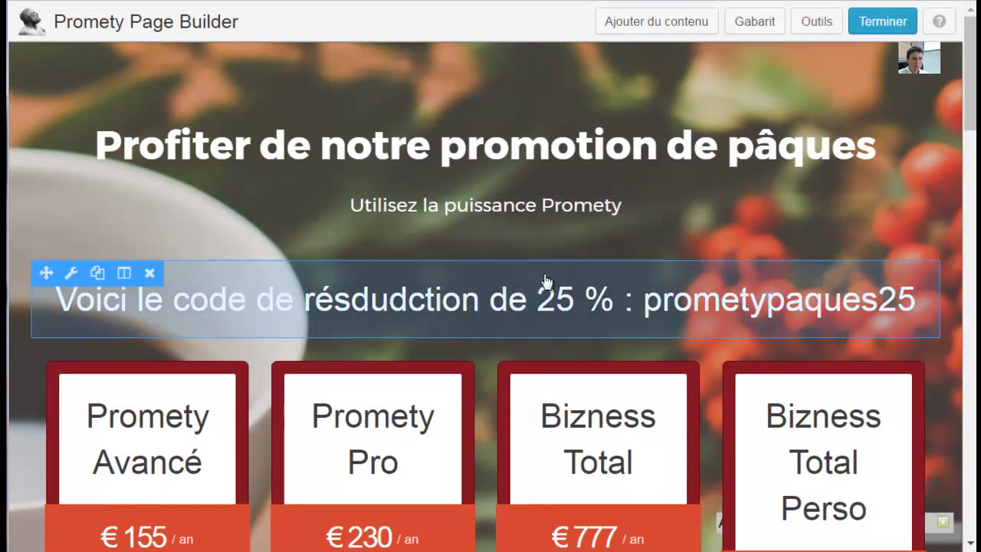
- Publish the page changes and view the discount-code heading above the pricing plans on the live page
scroll(636, 278, "down", 10)
scroll(632, 287, "down", 5)
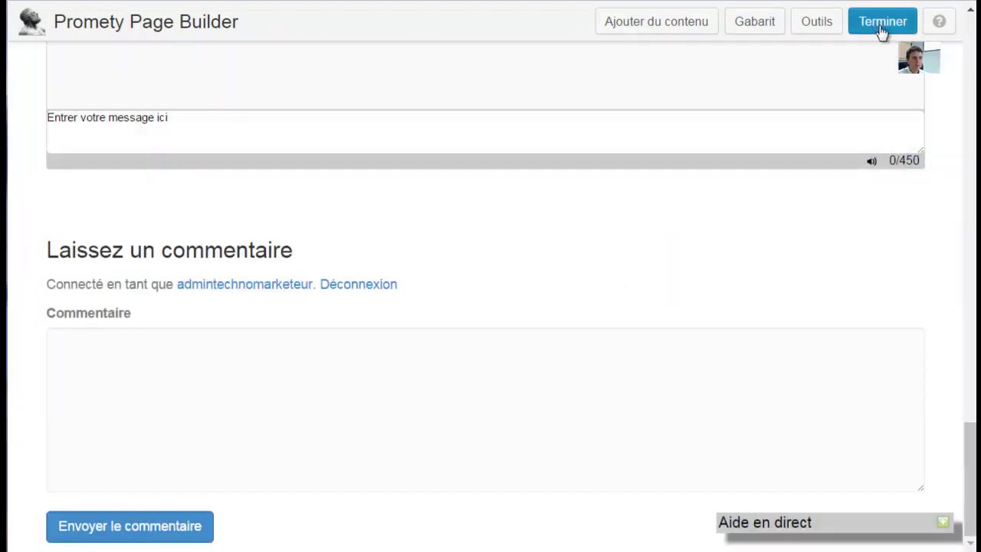
left_click(882, 23)
left_click(479, 228)
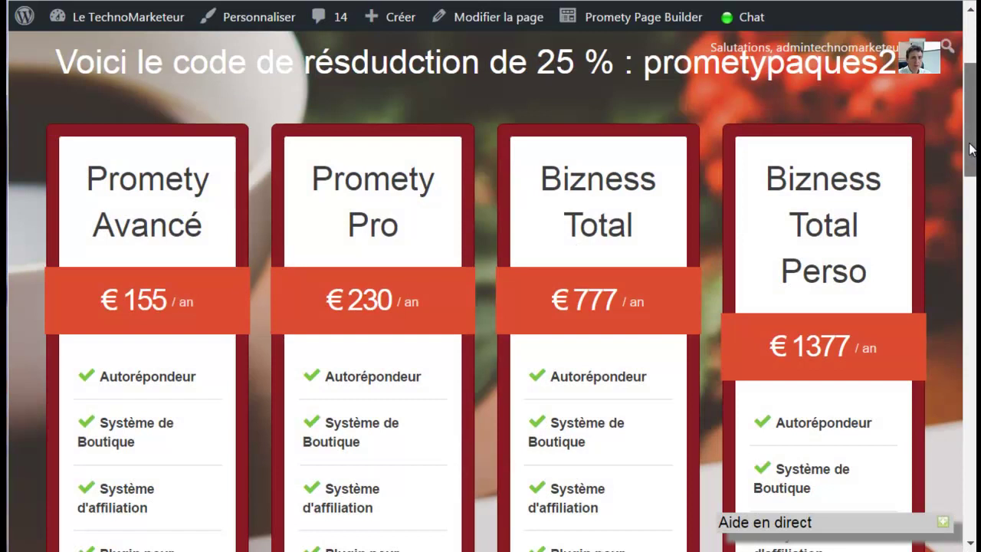
mouse_move(972, 149)
left_mouse_down()
mouse_move(972, 499)
mouse_move(972, 102)
mouse_move(975, 132)
left_mouse_up()
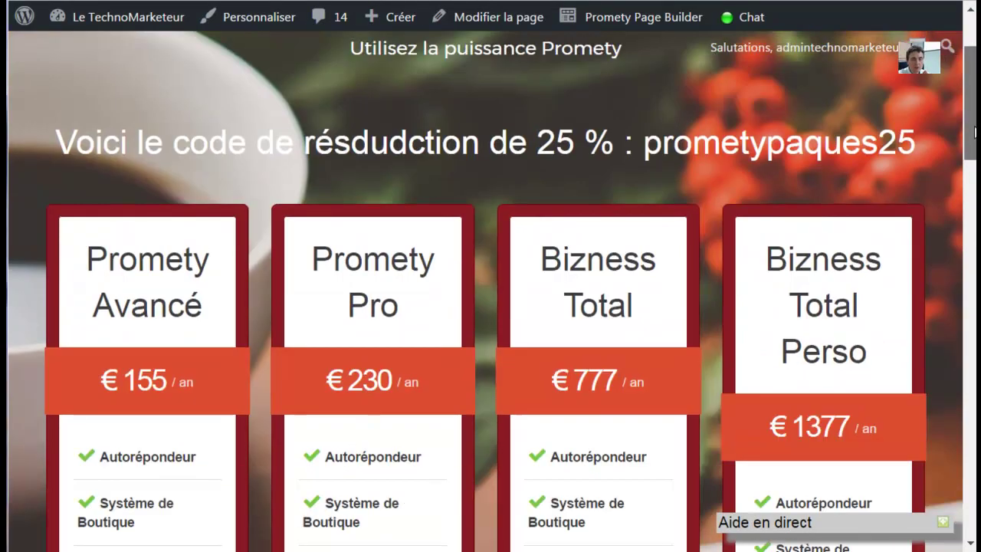